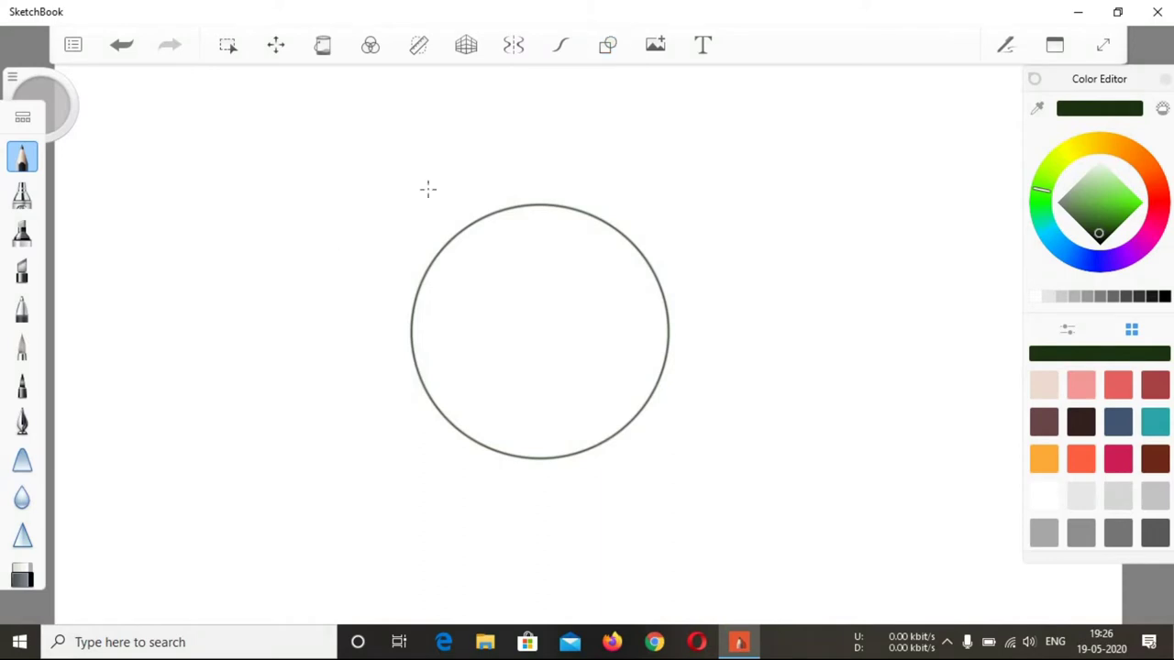
Erase eight small gaps around the circle's outline using the Hard Eraser at size 10.2.
click(22, 575)
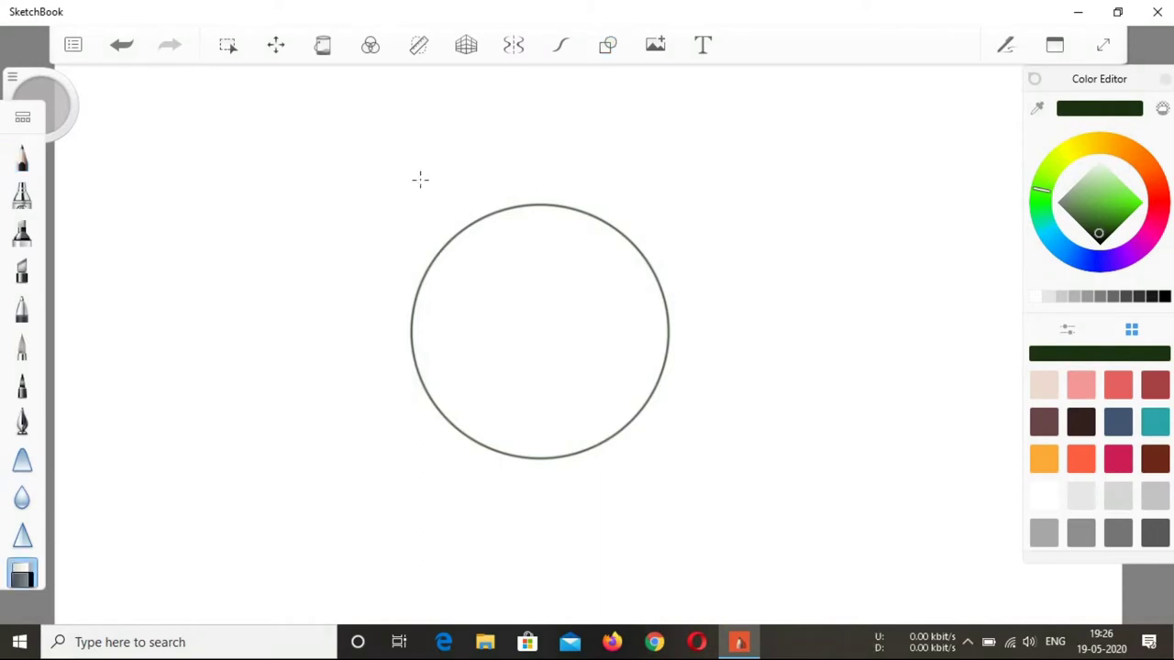
click(17, 83)
drag(24, 265, 26, 267)
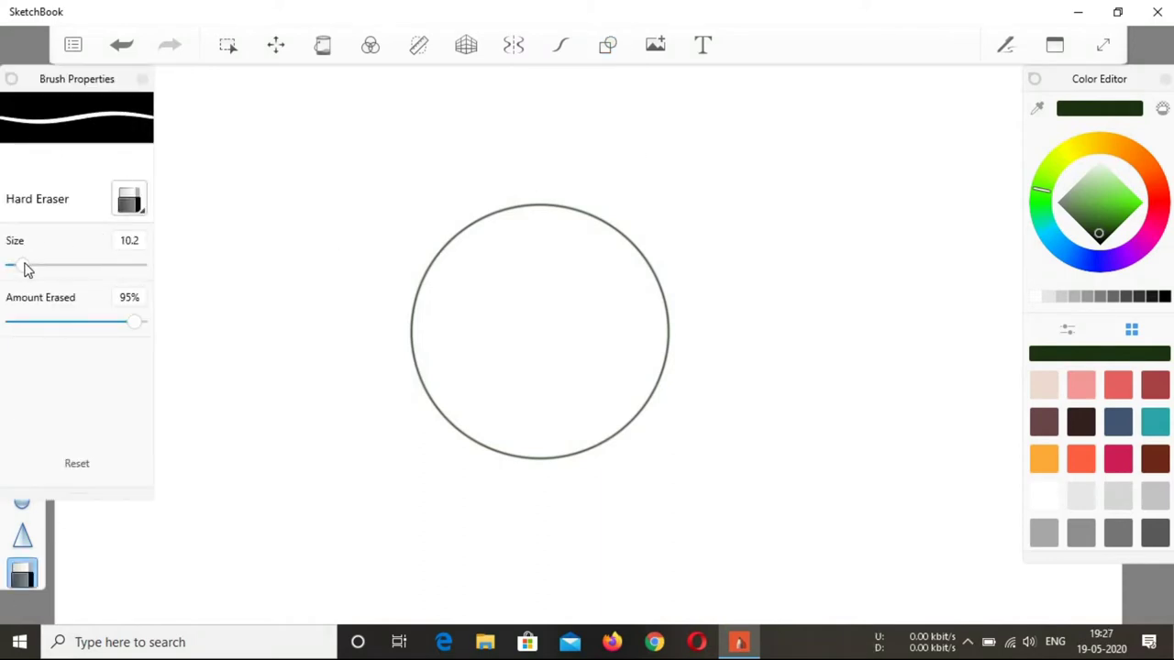
click(633, 246)
click(448, 420)
click(550, 458)
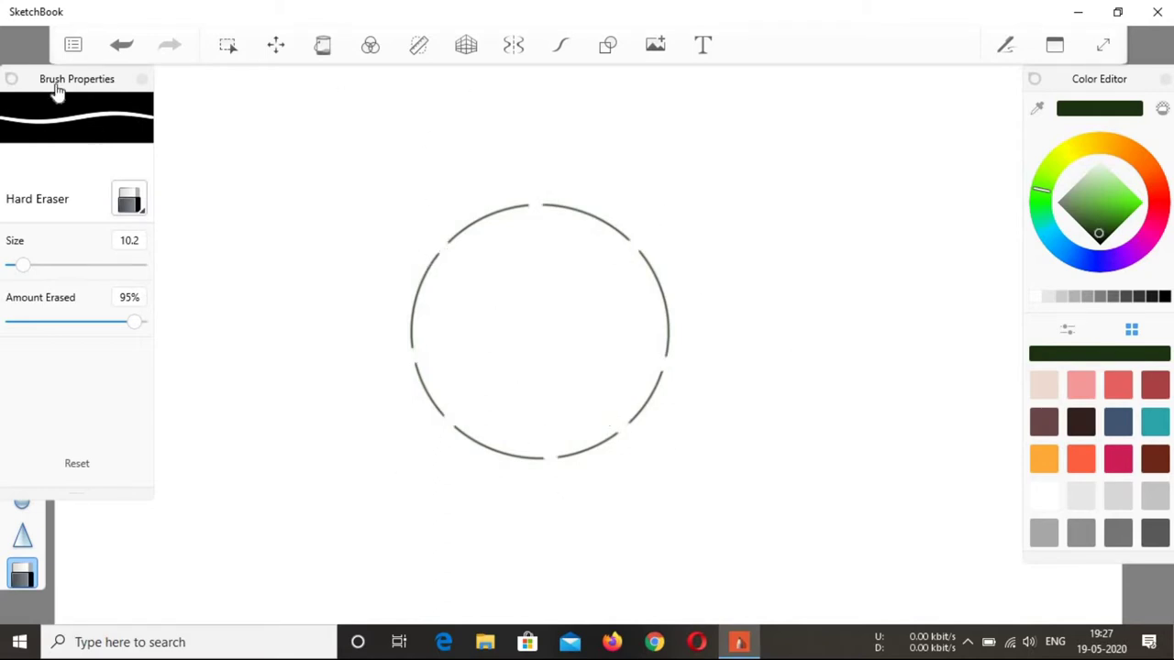
click(12, 82)
Draw a pair of short outward pencil lines at each of the eight gaps to form open stalks.
click(22, 160)
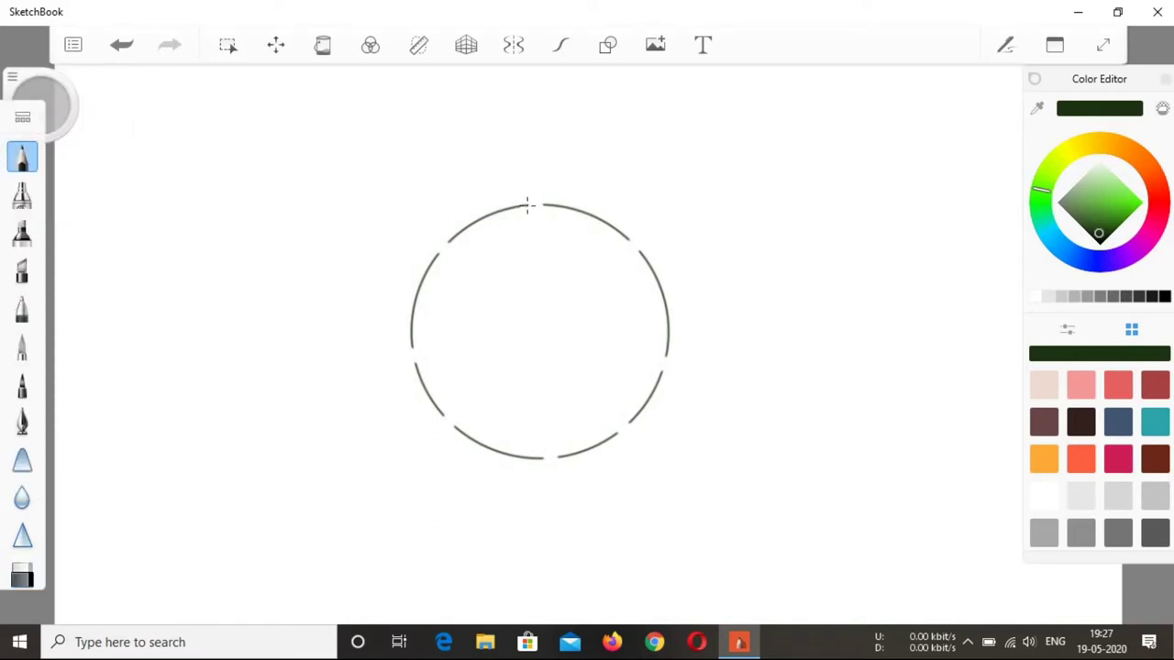
drag(527, 204, 527, 183)
click(559, 49)
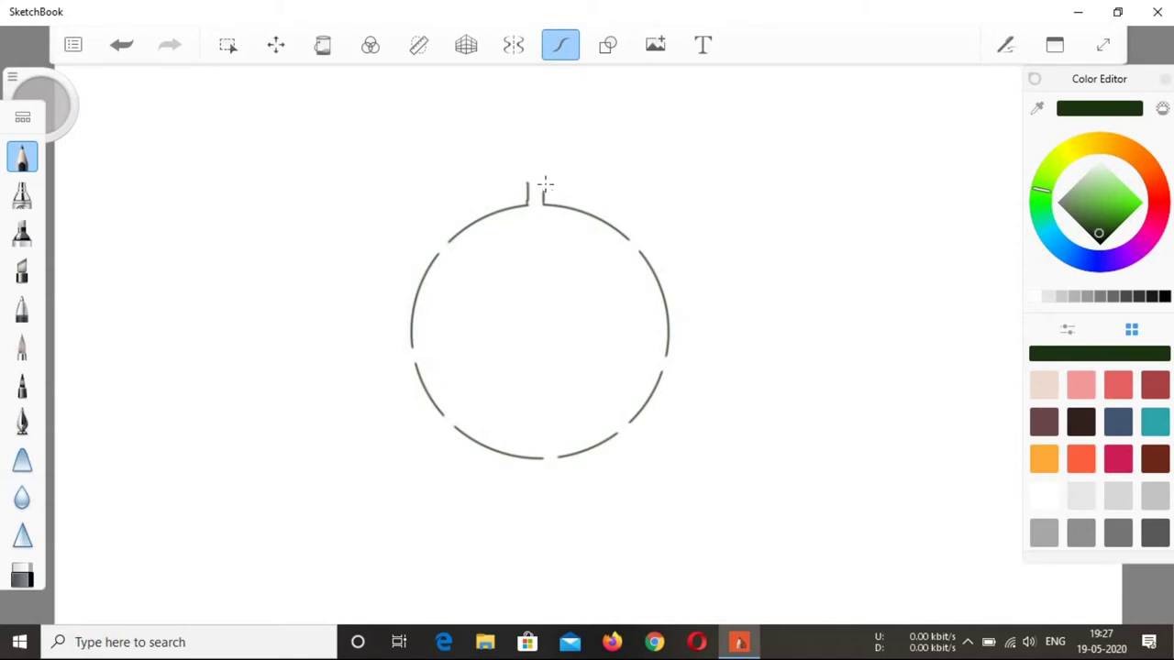
drag(543, 204, 547, 180)
drag(439, 256, 426, 234)
drag(449, 241, 437, 223)
mouse_move(403, 345)
mouse_down()
mouse_move(382, 345)
mouse_move(380, 368)
mouse_up()
mouse_move(444, 418)
mouse_down()
mouse_move(422, 439)
mouse_move(436, 452)
mouse_up()
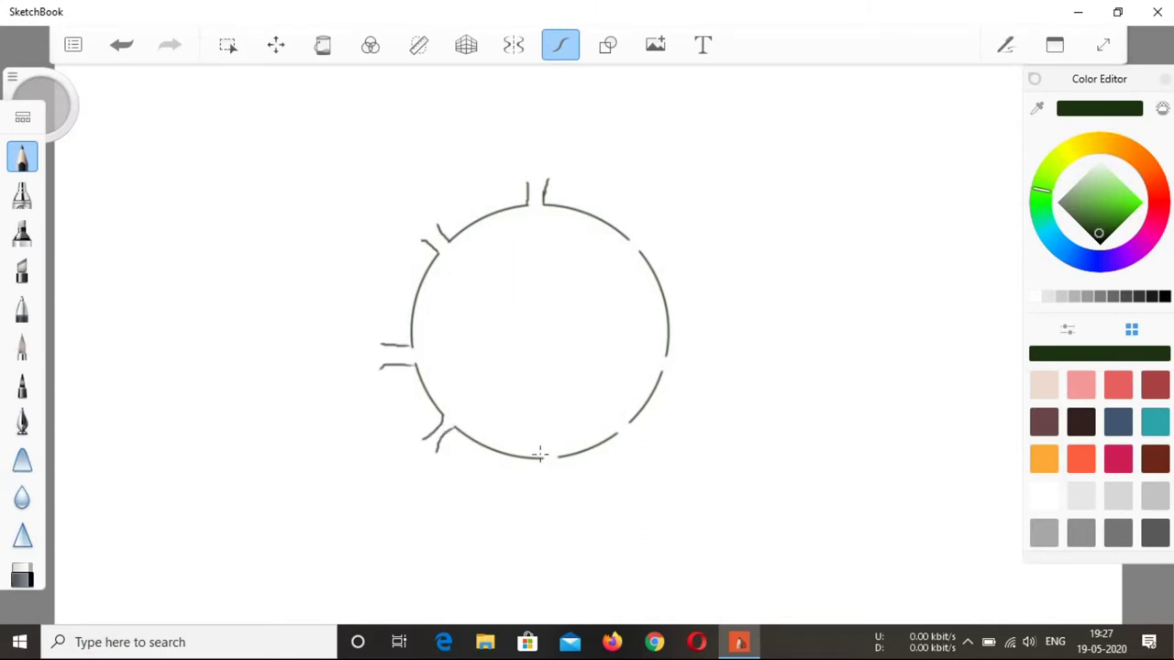
mouse_move(539, 455)
mouse_down()
mouse_move(550, 493)
mouse_move(575, 482)
mouse_up()
mouse_move(660, 372)
mouse_down()
mouse_move(687, 396)
mouse_move(689, 376)
mouse_move(700, 378)
mouse_up()
mouse_move(616, 435)
mouse_down()
mouse_move(619, 452)
mouse_move(645, 444)
mouse_up()
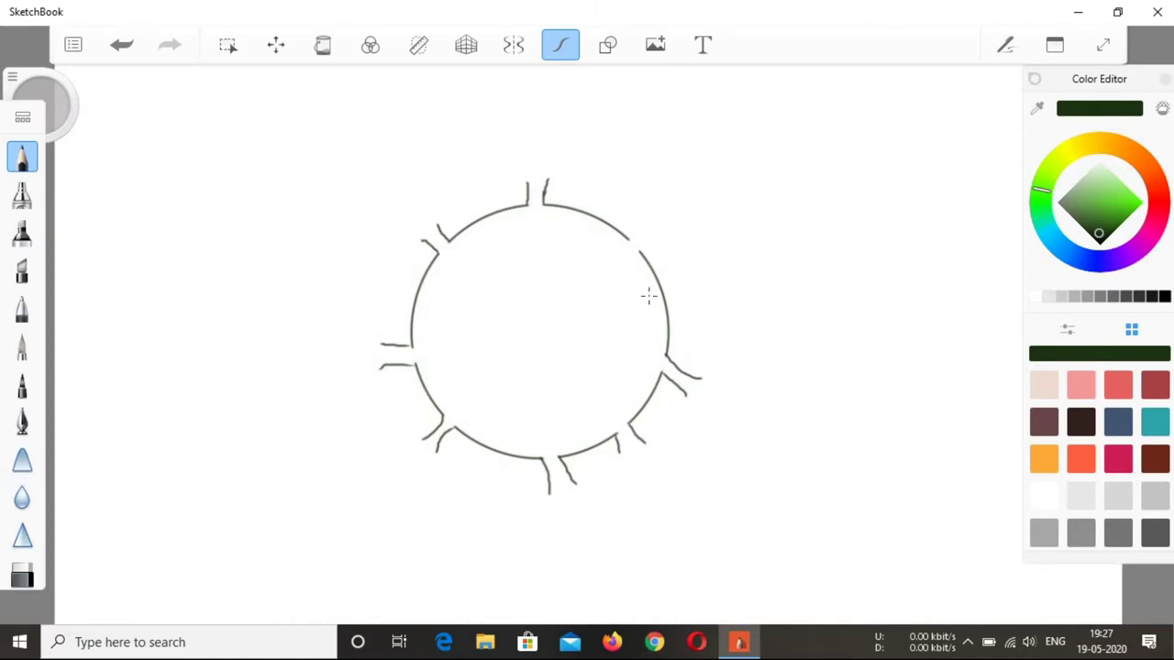
mouse_move(630, 237)
mouse_down()
mouse_move(662, 220)
mouse_move(658, 241)
mouse_move(674, 234)
mouse_up()
Cap each of the eight stalks with a small ellipse.
click(607, 45)
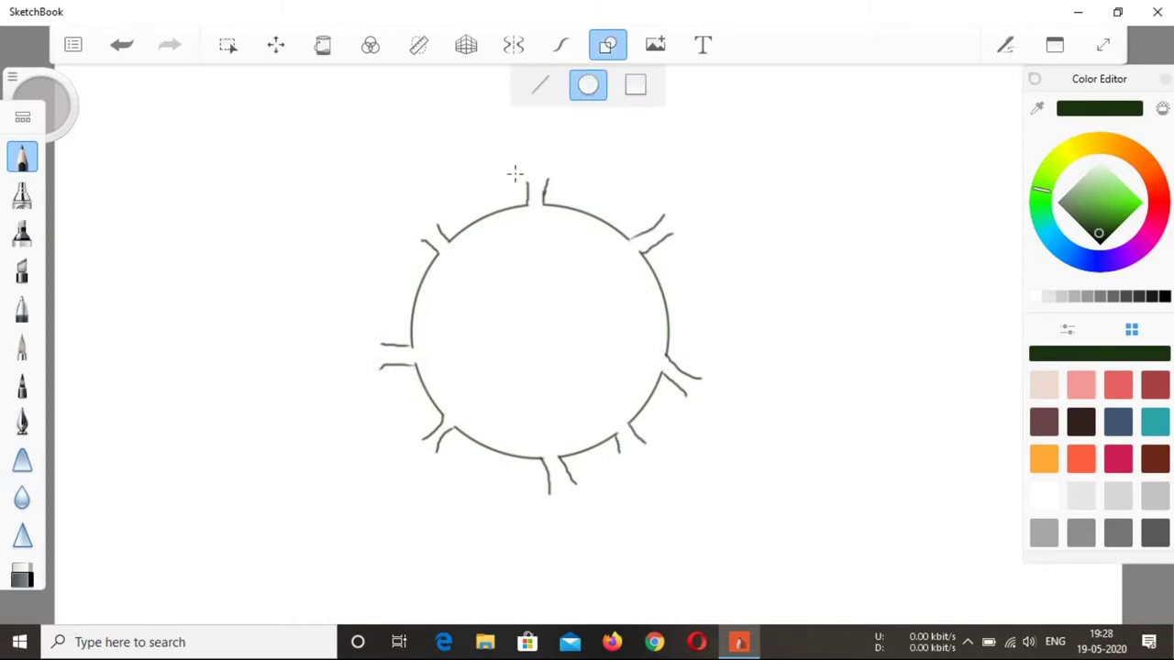
drag(526, 175, 553, 194)
mouse_move(435, 228)
mouse_down()
mouse_move(428, 197)
mouse_move(453, 221)
mouse_move(441, 222)
mouse_up()
key(ctrl+z)
drag(663, 208, 682, 240)
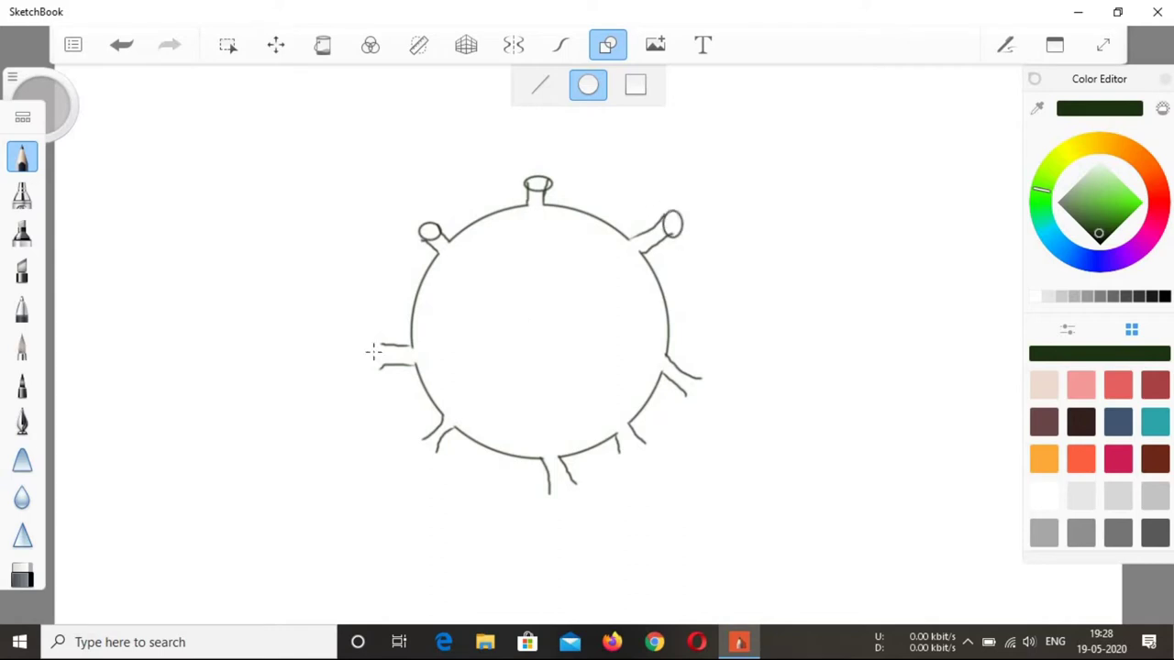
drag(377, 341, 388, 372)
drag(444, 458, 418, 438)
drag(596, 490, 647, 438)
key(ctrl+z)
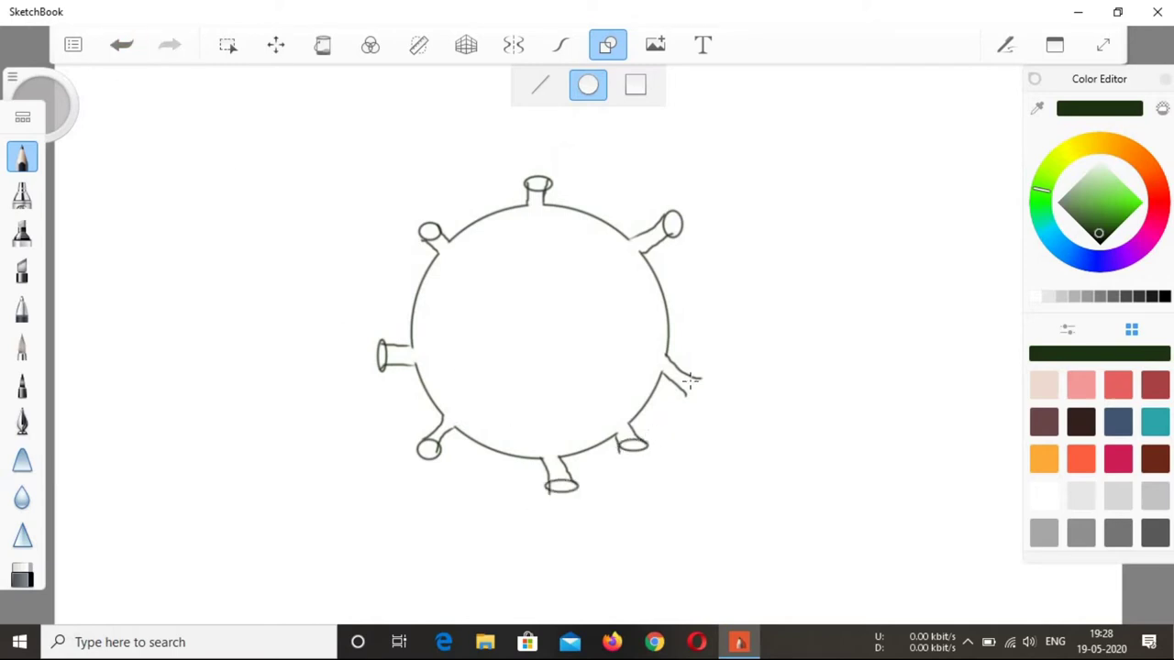
drag(697, 376, 682, 401)
Draw seven more pairs of short outward lines between the capped stalks around the circle.
click(561, 44)
drag(581, 213, 592, 195)
key(ctrl+z)
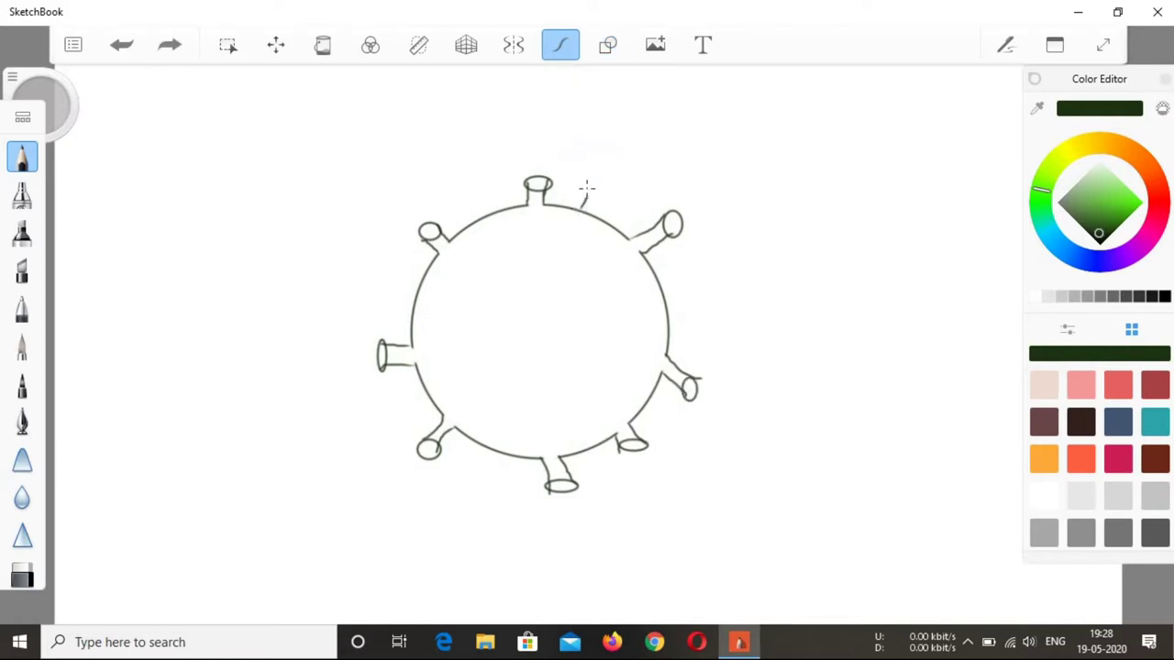
mouse_move(585, 195)
mouse_down()
mouse_move(581, 216)
mouse_move(594, 213)
mouse_up()
mouse_move(466, 193)
mouse_down()
mouse_move(480, 226)
mouse_move(489, 209)
mouse_up()
drag(383, 295, 409, 308)
mouse_move(418, 387)
mouse_down()
mouse_move(400, 396)
mouse_move(406, 411)
mouse_up()
mouse_move(483, 447)
mouse_down()
mouse_move(473, 477)
mouse_move(495, 475)
mouse_up()
mouse_move(662, 292)
mouse_down()
mouse_move(696, 292)
mouse_move(698, 307)
mouse_up()
mouse_move(583, 452)
mouse_down()
mouse_move(590, 475)
mouse_move(580, 470)
mouse_move(605, 475)
mouse_up()
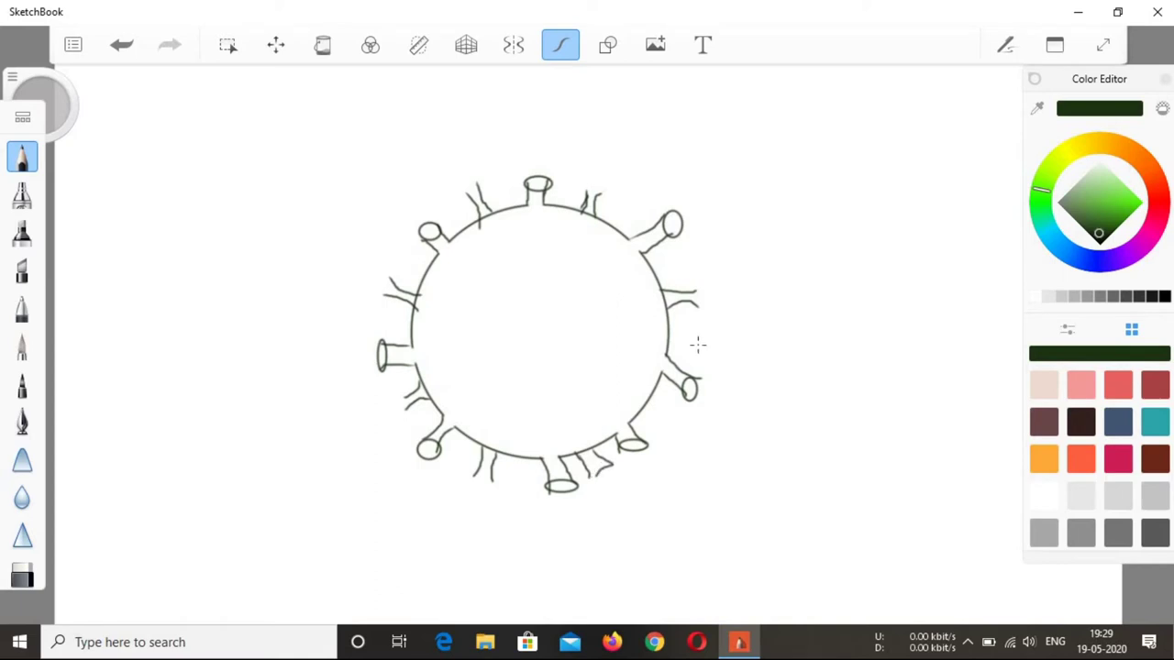
Cap the seven new stalks with small ellipses.
click(607, 44)
drag(460, 183, 482, 198)
mouse_move(583, 183)
mouse_down()
mouse_move(611, 208)
mouse_move(603, 202)
mouse_up()
drag(693, 287, 704, 309)
drag(386, 272, 396, 301)
drag(401, 394, 414, 411)
drag(473, 476, 493, 488)
drag(589, 464, 621, 478)
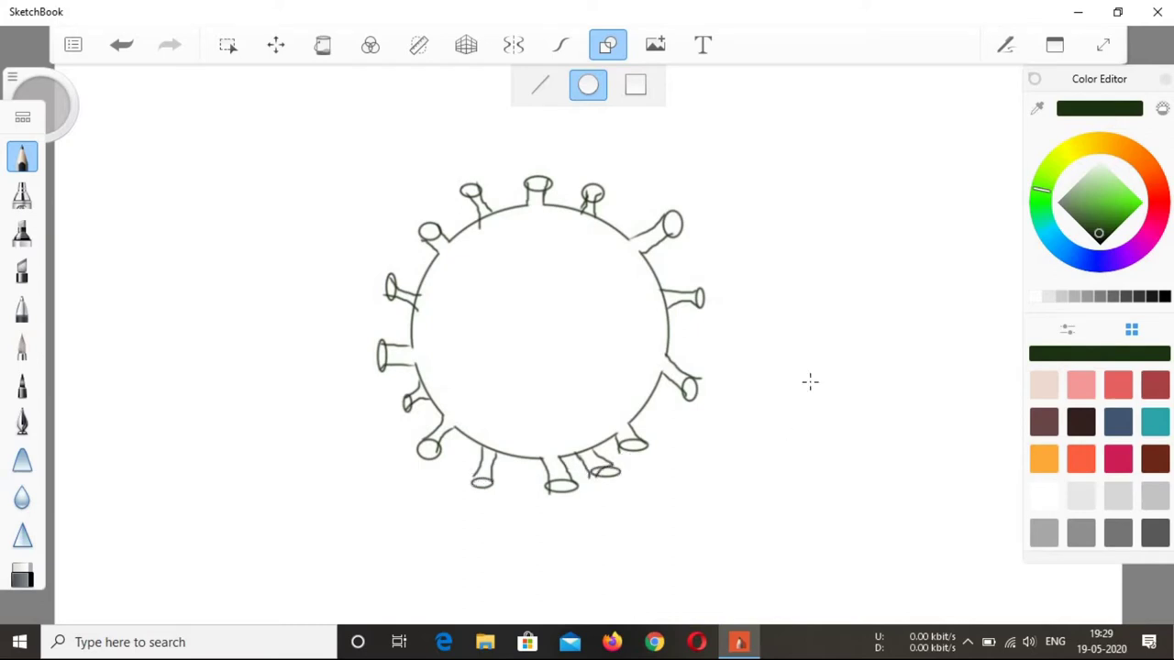
Draw two slanted, angry-looking eye outlines that meet near the middle of the circle.
click(563, 46)
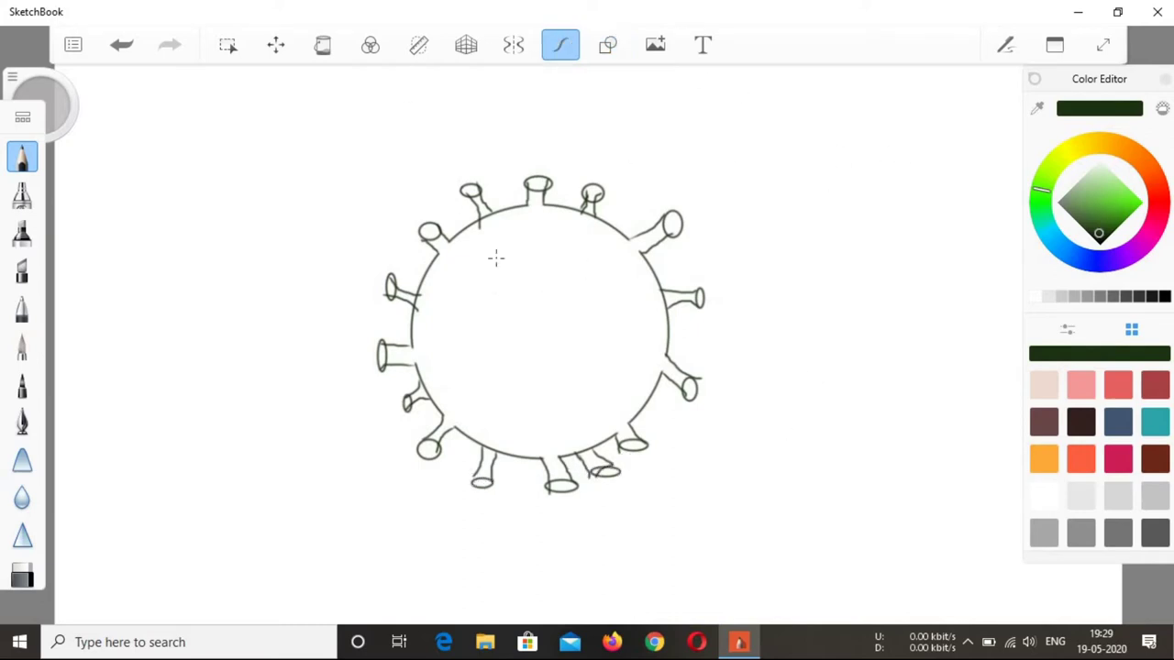
mouse_move(521, 287)
mouse_down()
mouse_move(593, 275)
mouse_move(630, 294)
mouse_up()
mouse_move(467, 328)
mouse_down()
mouse_move(532, 299)
mouse_move(584, 333)
mouse_move(631, 292)
mouse_up()
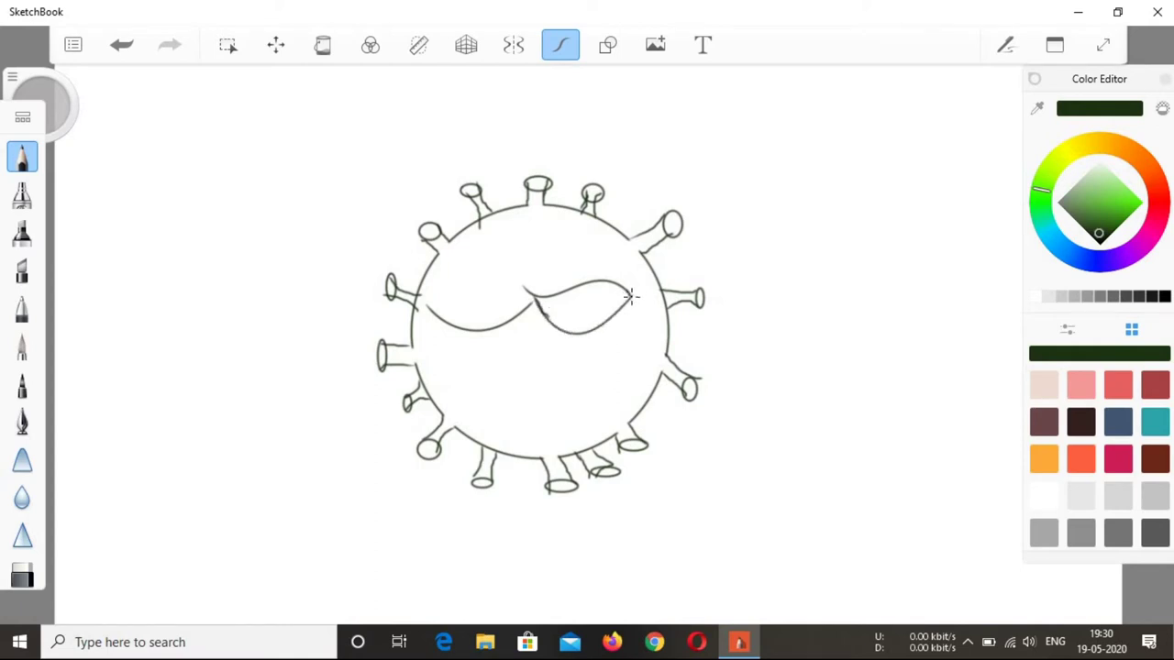
mouse_move(429, 315)
mouse_down()
mouse_move(450, 336)
mouse_move(518, 341)
mouse_move(538, 309)
mouse_move(530, 299)
mouse_move(539, 310)
mouse_up()
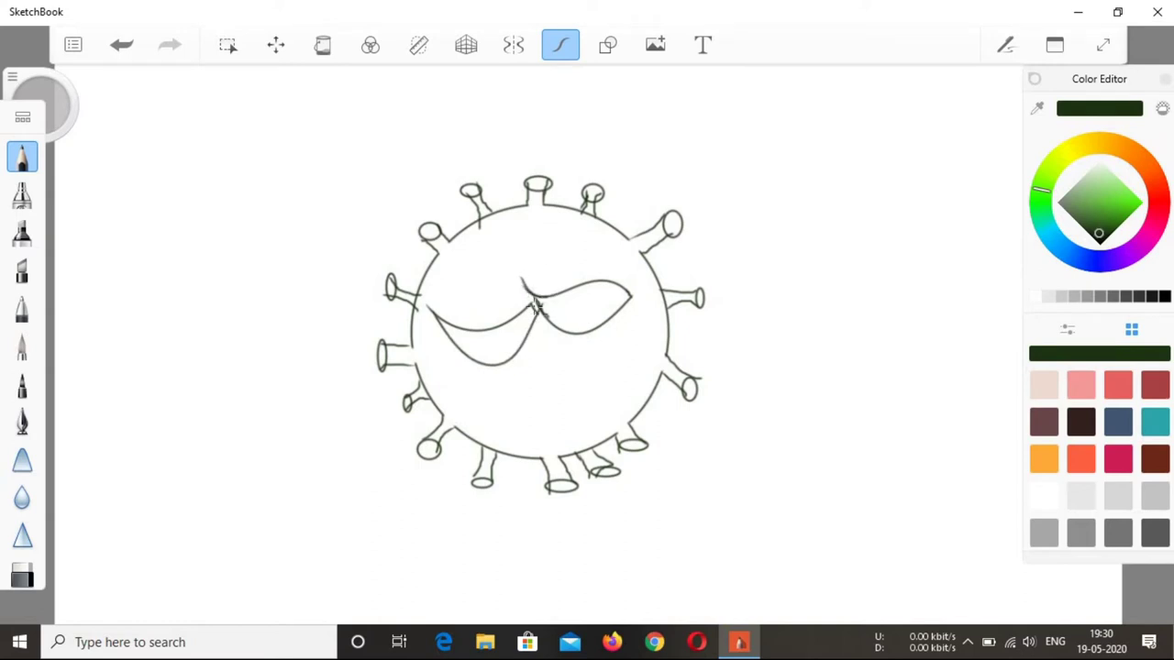
Draw a round iris with a smaller pupil circle inside each eye.
click(607, 46)
drag(553, 296, 585, 328)
mouse_move(465, 328)
mouse_down()
mouse_move(492, 365)
mouse_move(508, 365)
mouse_up()
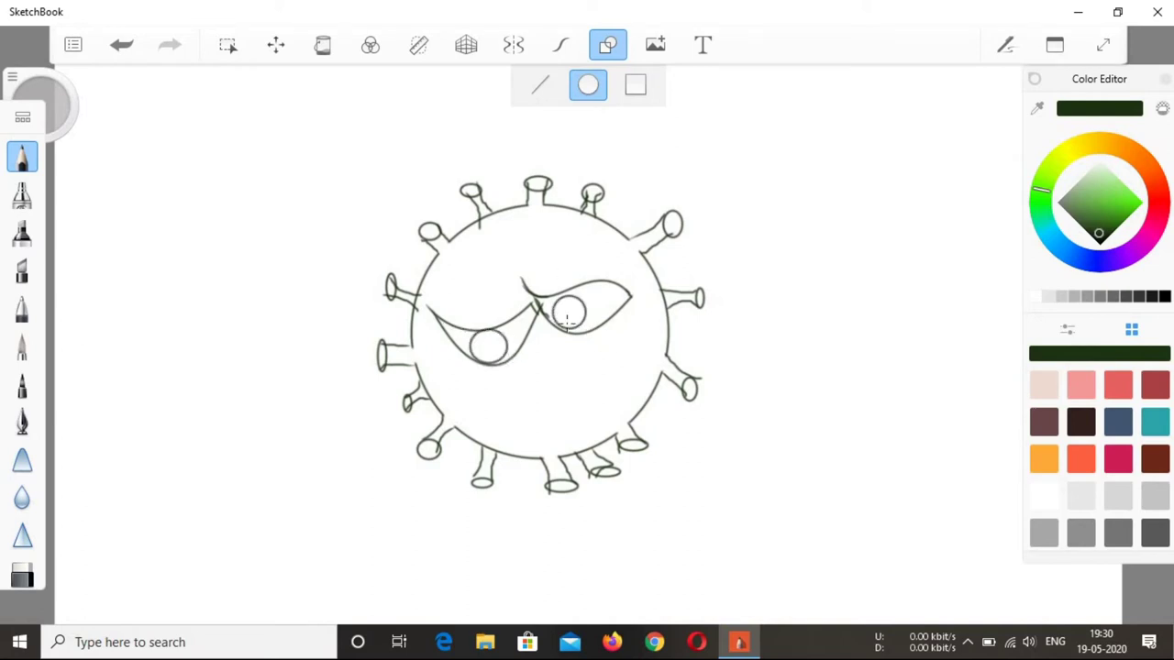
drag(559, 307, 574, 322)
mouse_move(477, 340)
mouse_down()
mouse_move(524, 393)
mouse_move(599, 357)
mouse_up()
Draw a curved grinning mouth below the eyes and divide it into teeth with short lines.
click(560, 44)
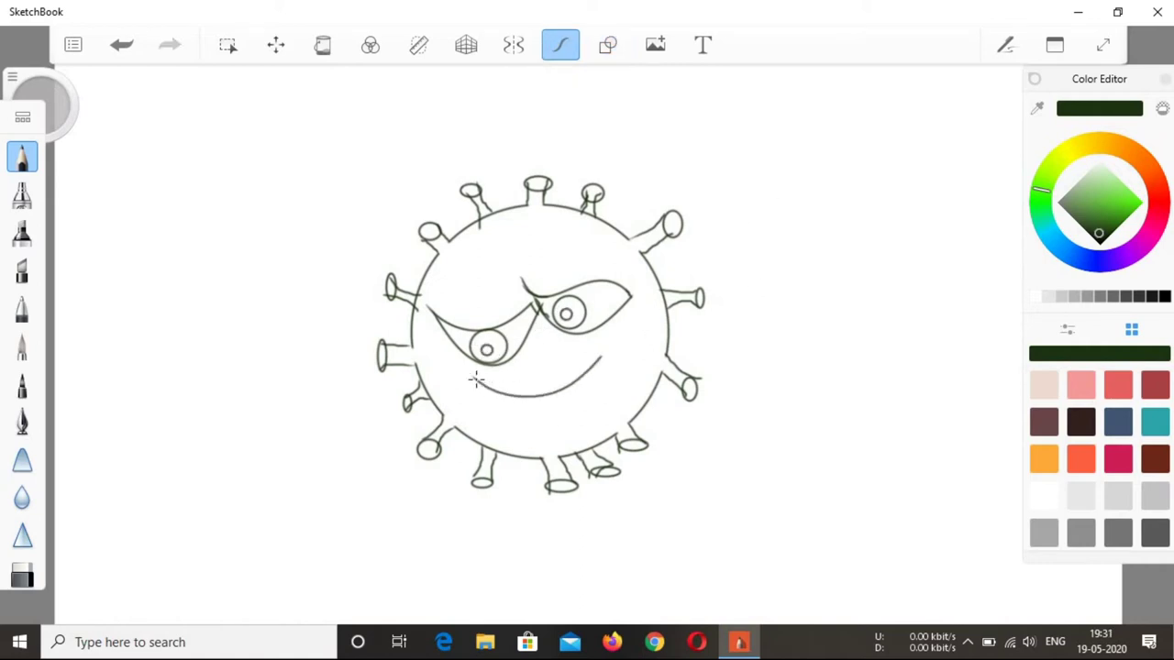
mouse_move(480, 396)
mouse_down()
mouse_move(523, 428)
mouse_move(601, 359)
mouse_up()
mouse_move(496, 394)
mouse_down()
mouse_move(497, 416)
mouse_move(541, 423)
mouse_up()
mouse_move(554, 392)
mouse_down()
mouse_move(553, 419)
mouse_move(568, 411)
mouse_up()
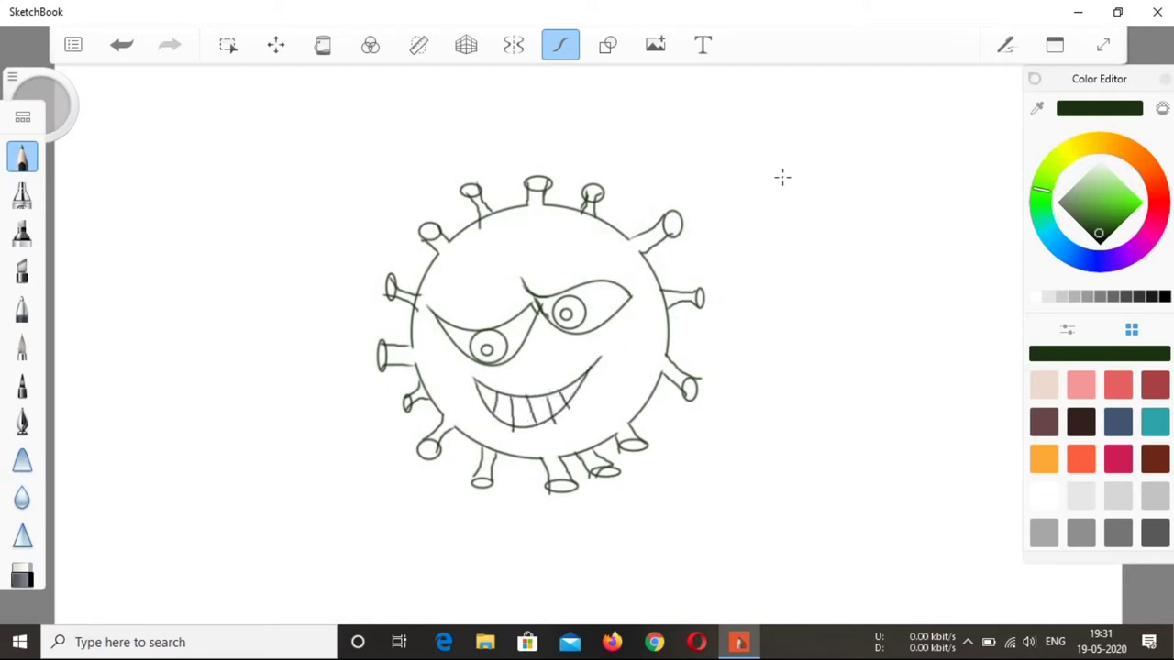
Set the drawing color to a bright red-orange.
click(1152, 171)
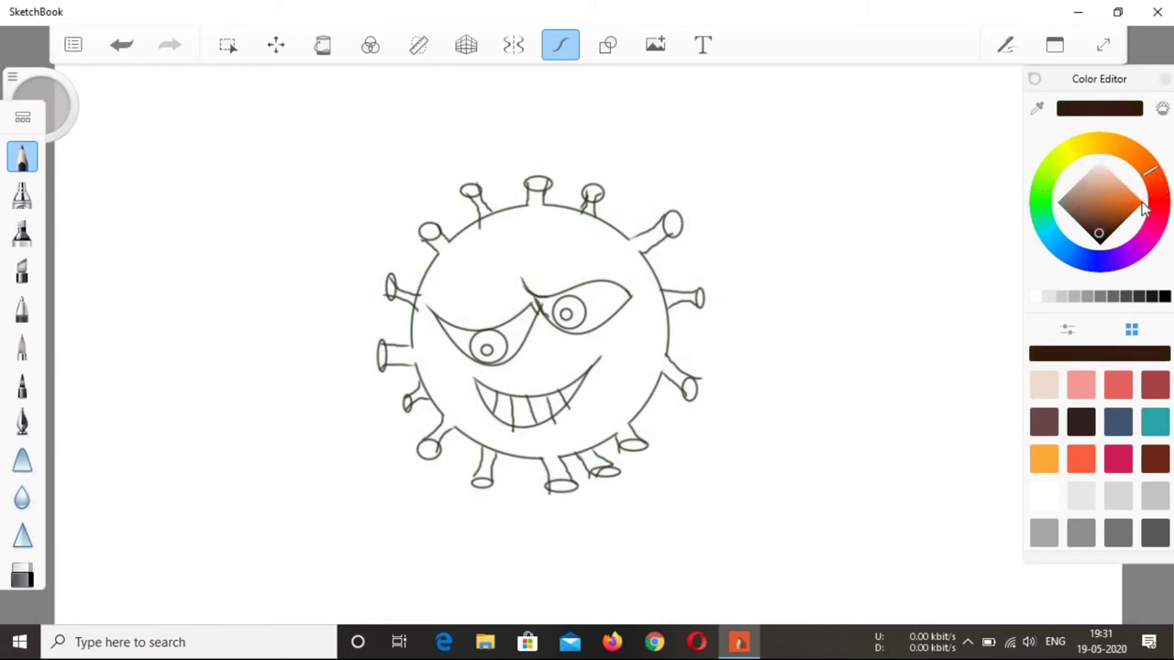
click(1141, 202)
click(1159, 188)
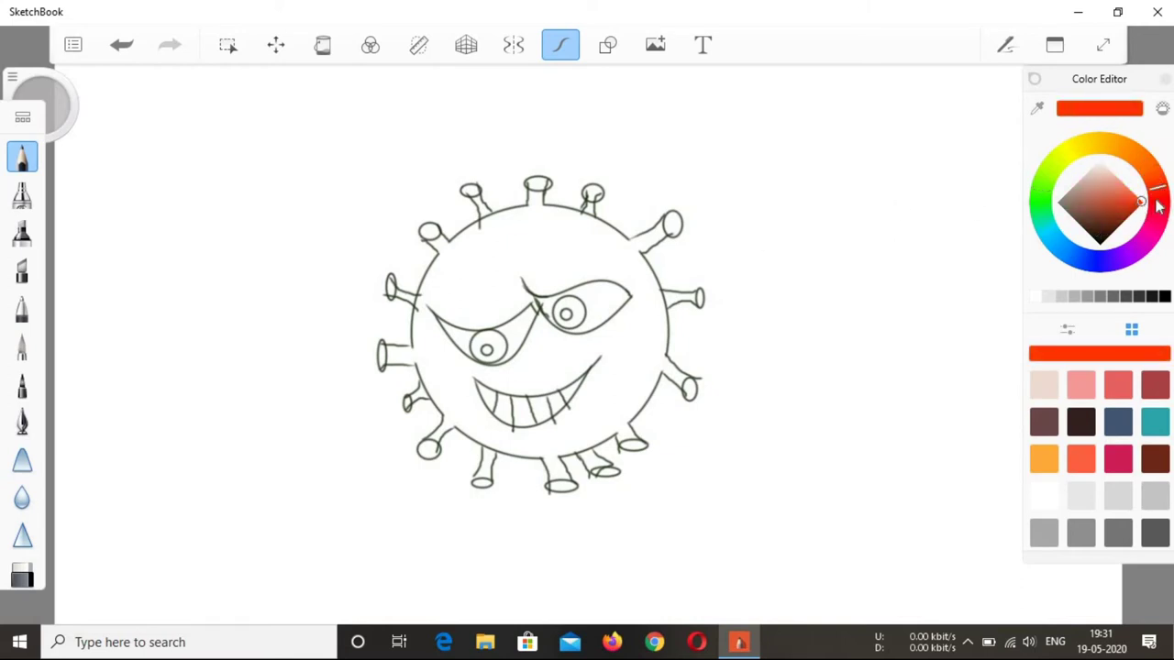
click(322, 44)
click(388, 129)
click(122, 44)
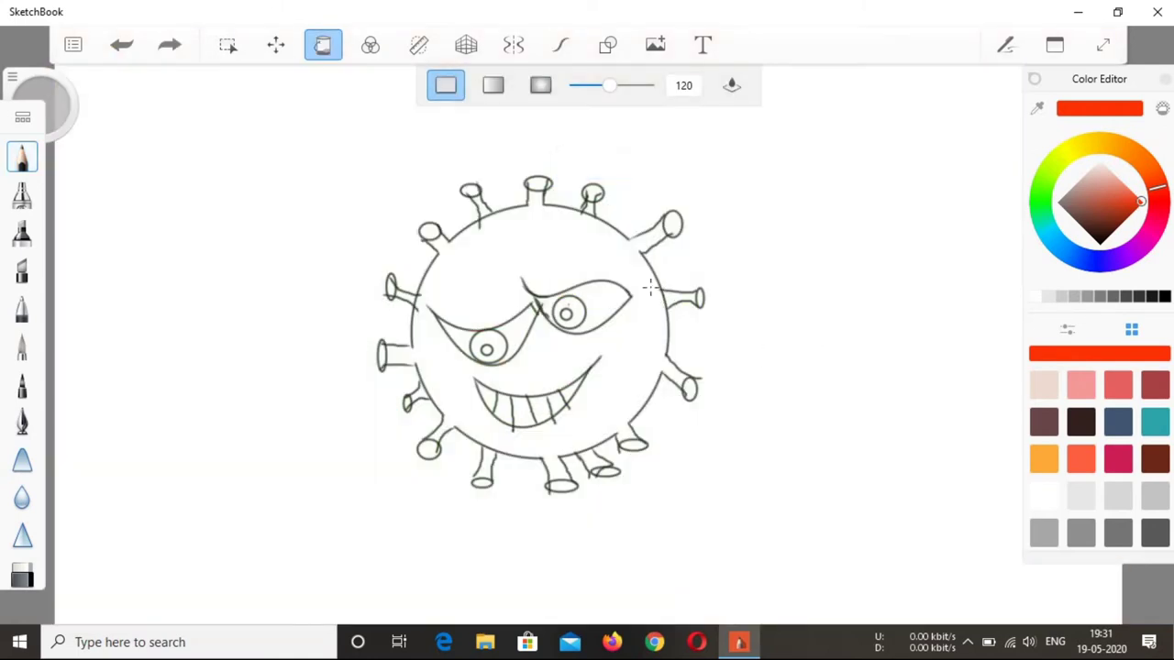
Close the gap at the right eye's outer corner and fill both eyes around the irises with red-orange.
click(560, 44)
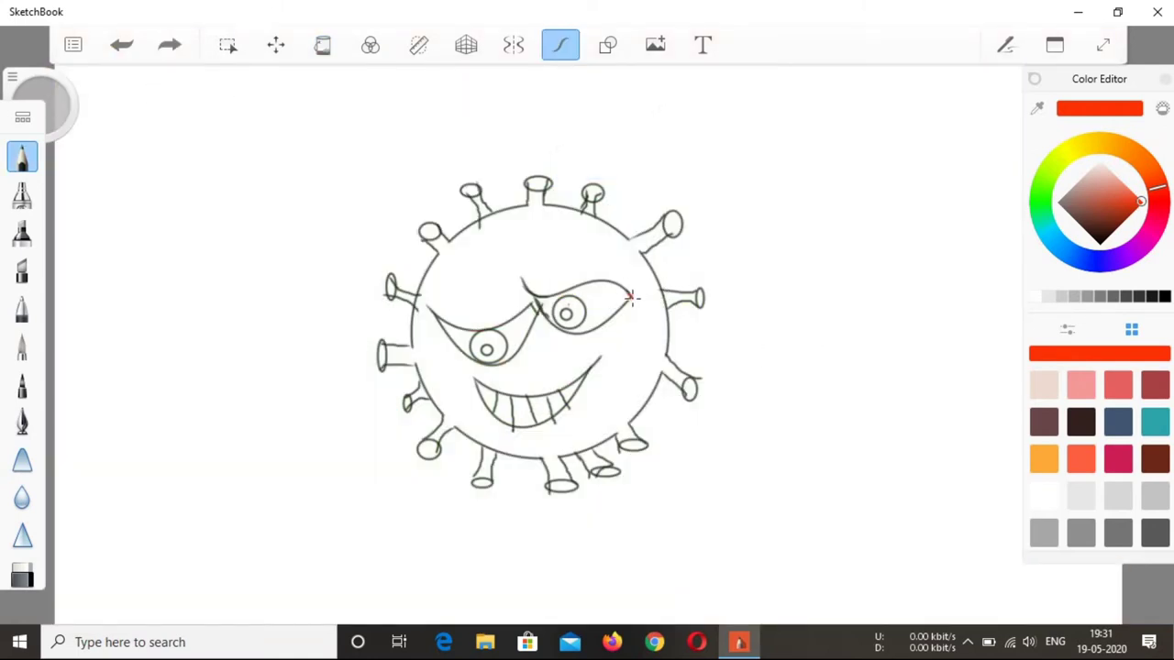
click(629, 295)
click(322, 44)
click(525, 312)
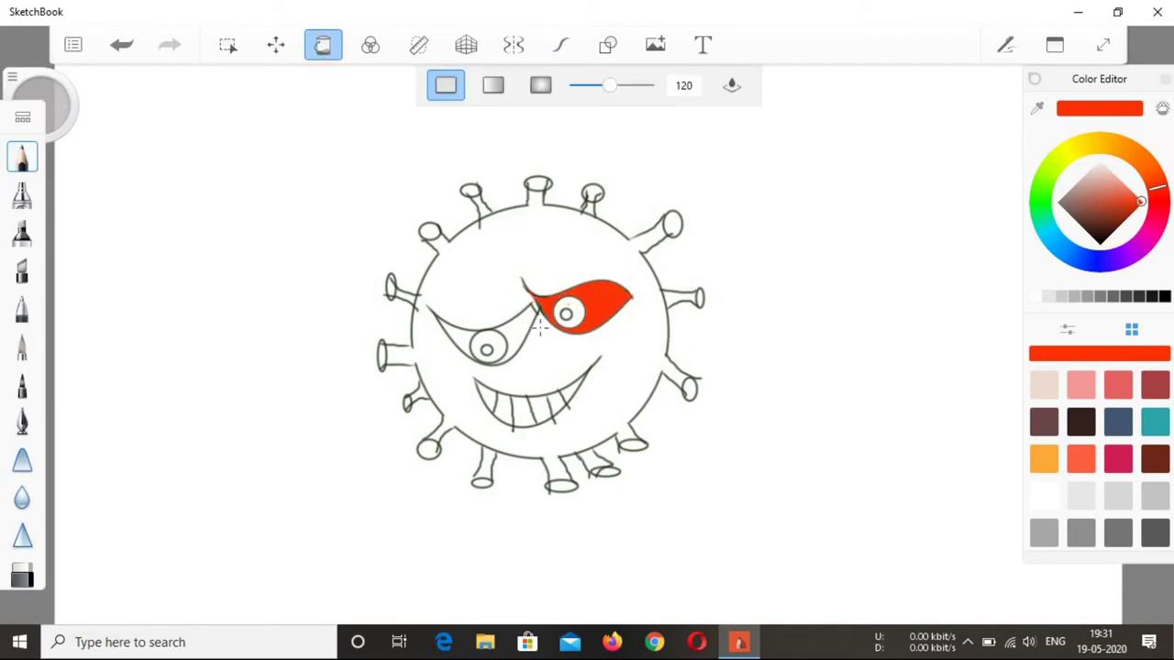
click(513, 332)
click(455, 330)
Fill both pupils with a very dark brown.
click(1102, 232)
click(566, 314)
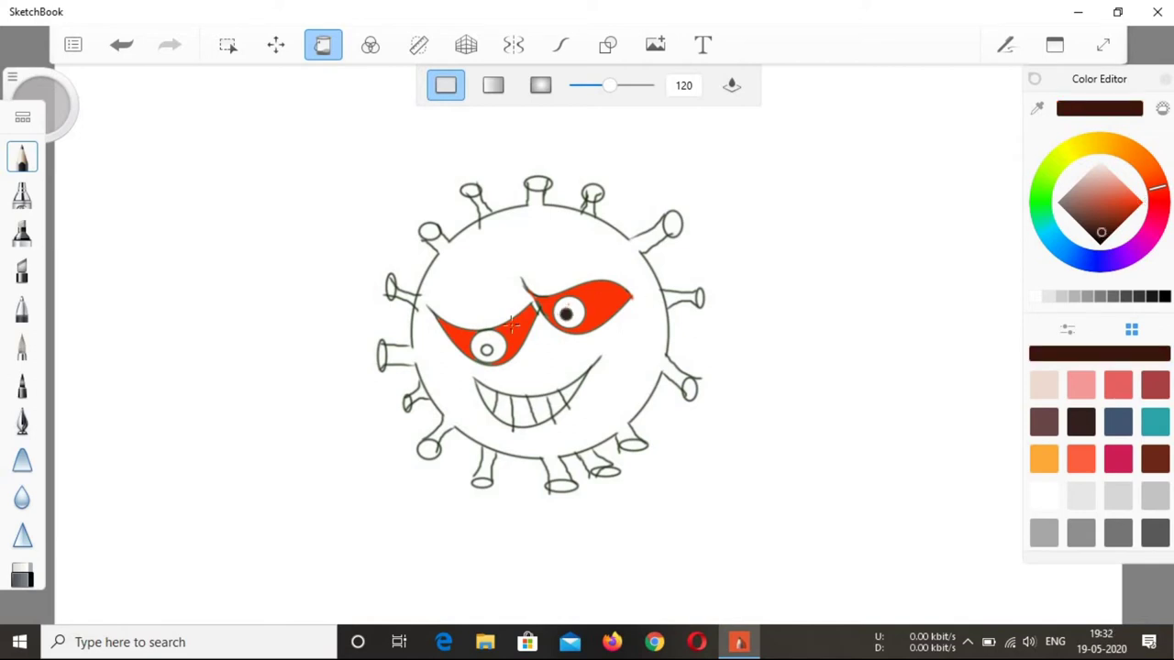
click(486, 348)
Close the outline gaps at the stalk bases with bright blue strokes and fill the virus body with the same blue.
click(1129, 202)
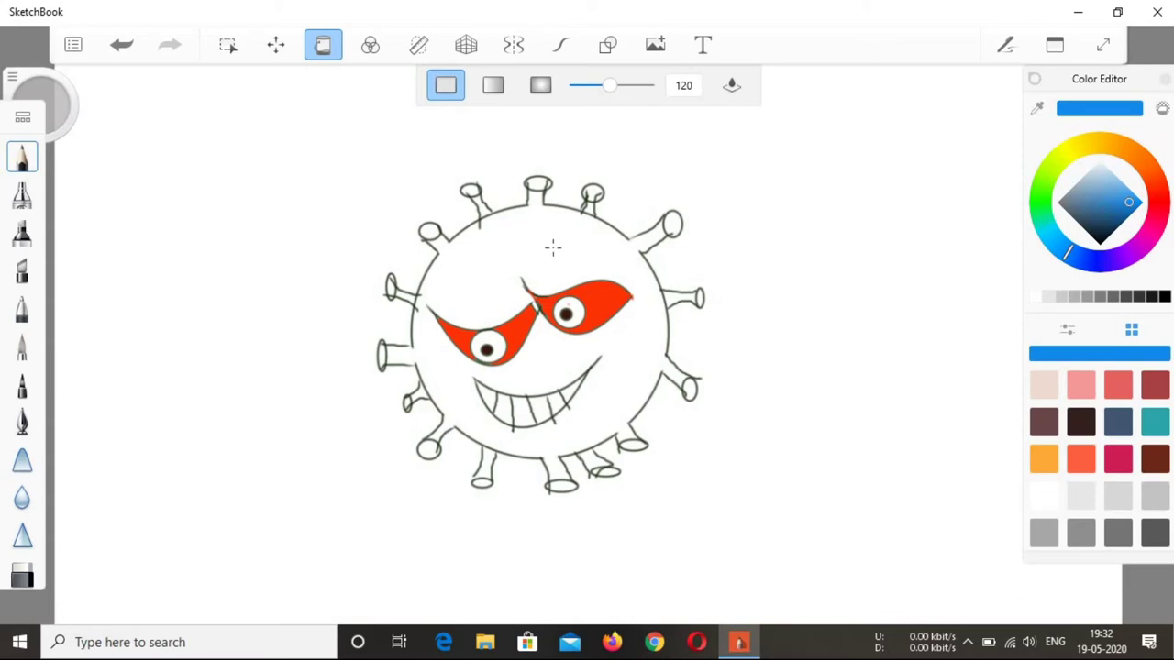
click(496, 242)
key(ctrl+z)
click(560, 44)
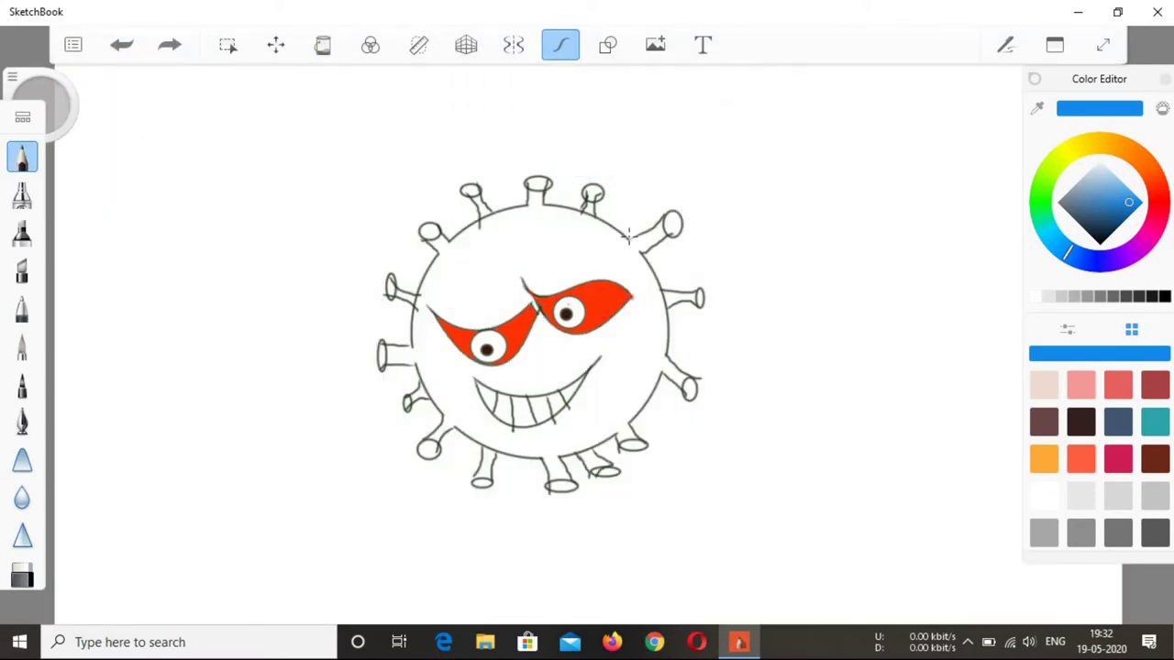
drag(627, 240, 672, 220)
drag(671, 360, 662, 374)
drag(636, 419, 552, 451)
click(322, 44)
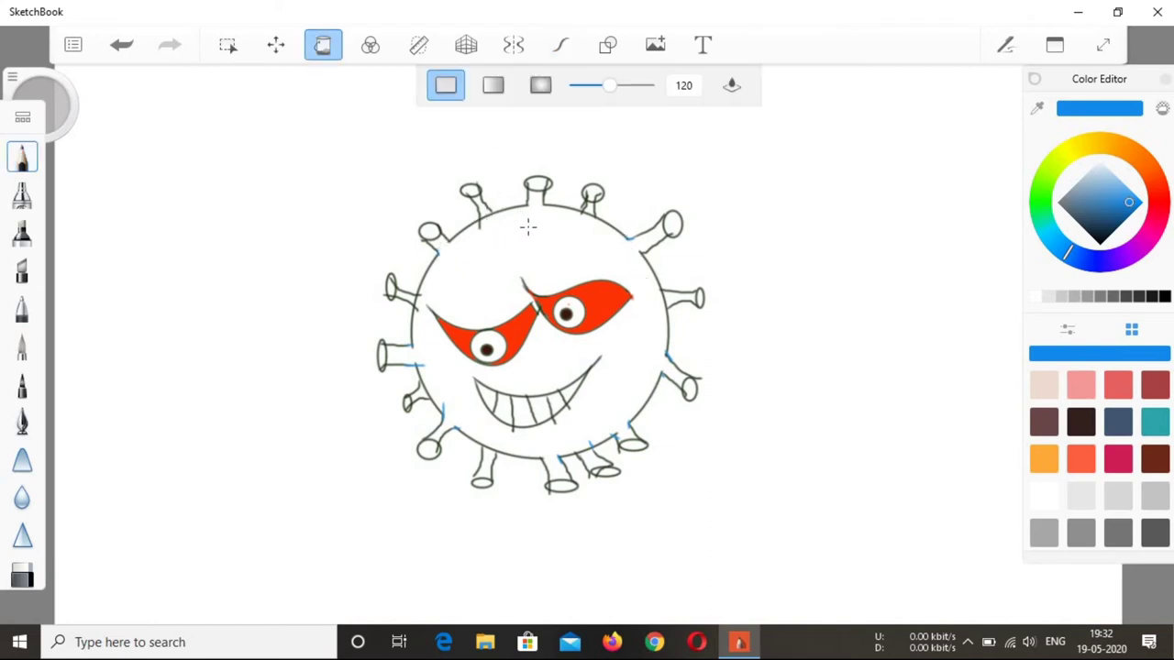
click(526, 225)
Fill the caps of the right, upper-right and two topmost stalks with red.
click(1158, 206)
click(1117, 214)
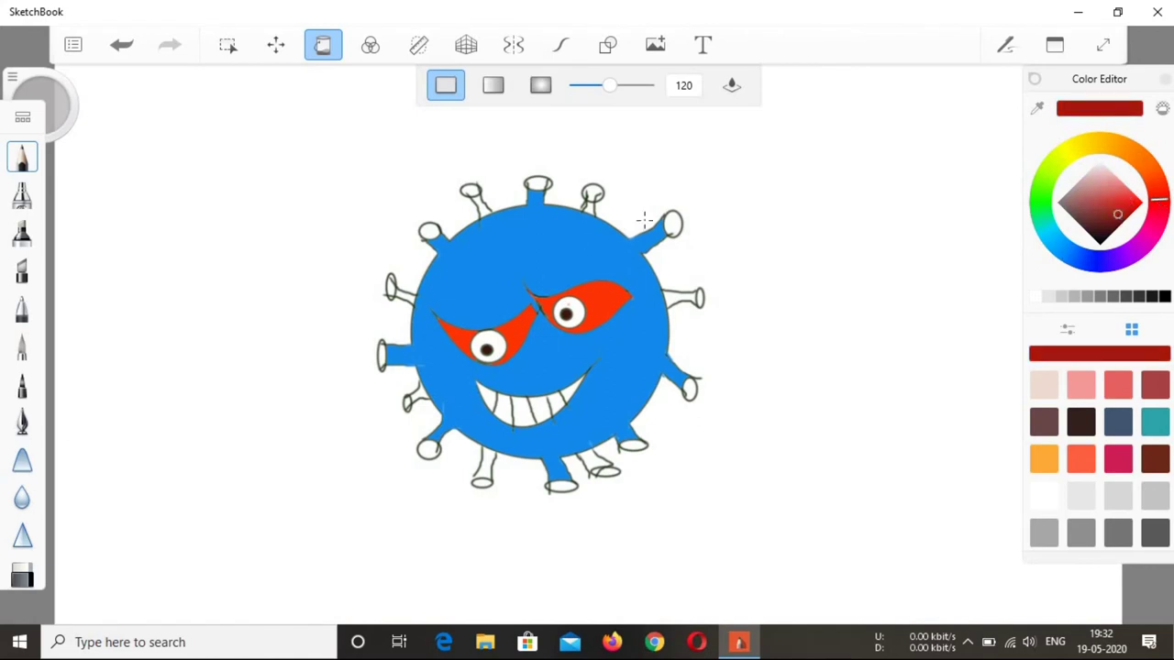
click(672, 222)
click(1115, 203)
click(698, 298)
click(672, 223)
click(592, 192)
click(538, 184)
click(546, 172)
key(ctrl+z)
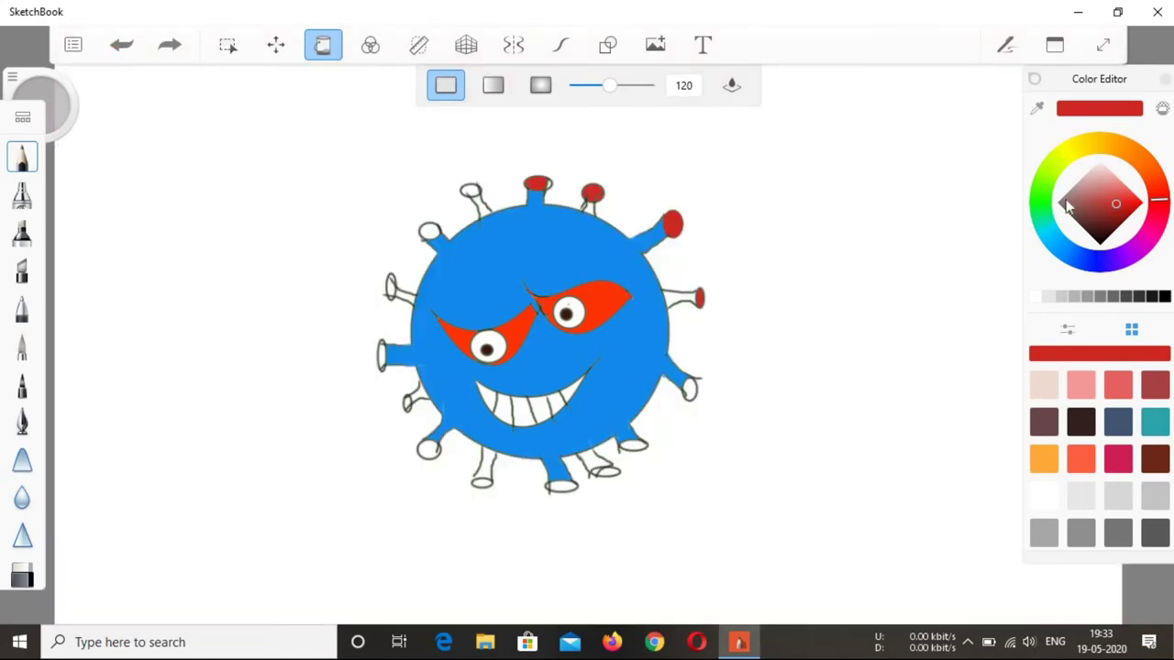
Recolor the upper-right stalk's cap light orange.
click(1144, 163)
click(1137, 197)
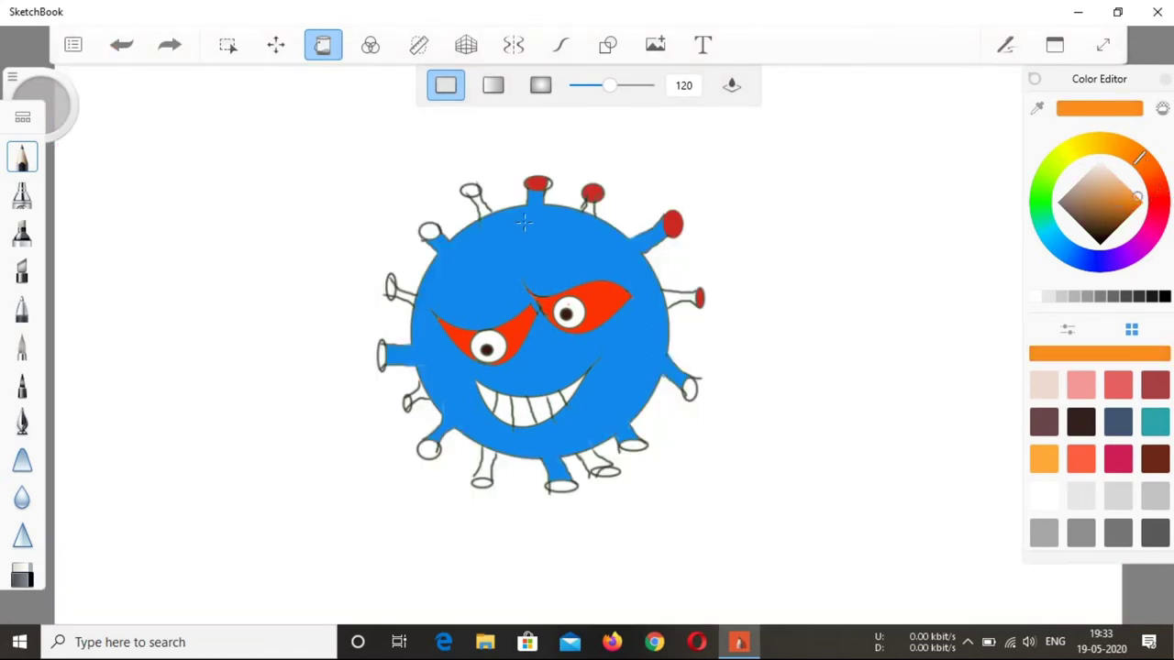
click(672, 224)
Recolor the caps of the upper-right stalk and the two topmost stalks deep red-orange.
click(1153, 186)
click(1141, 206)
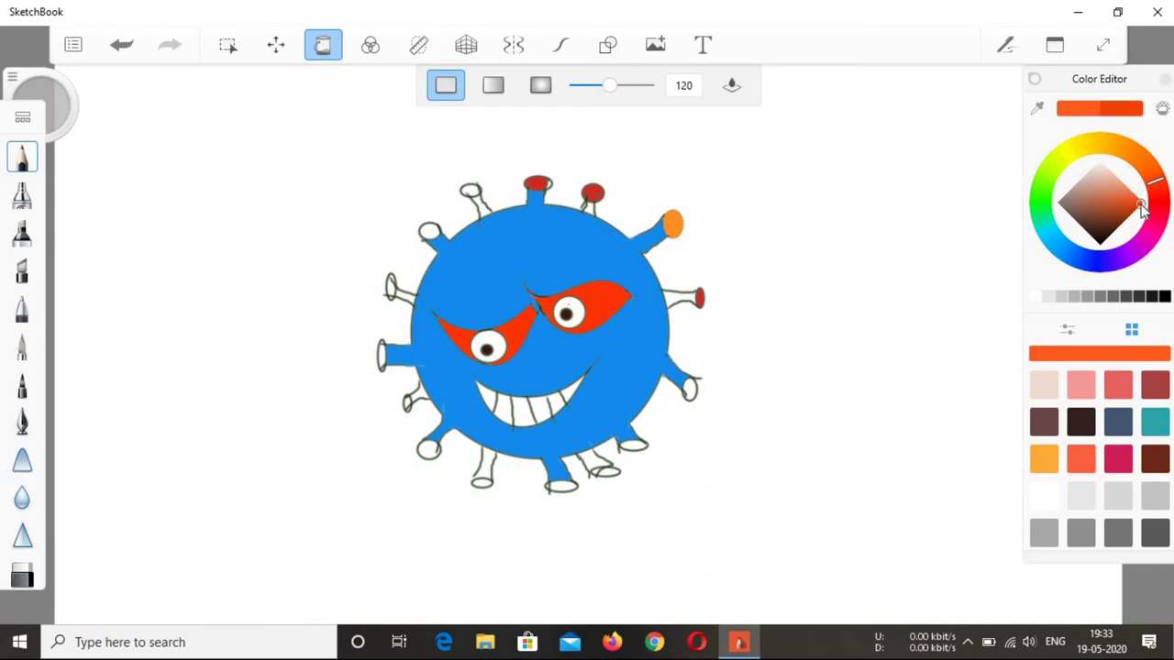
click(672, 224)
click(592, 192)
click(537, 183)
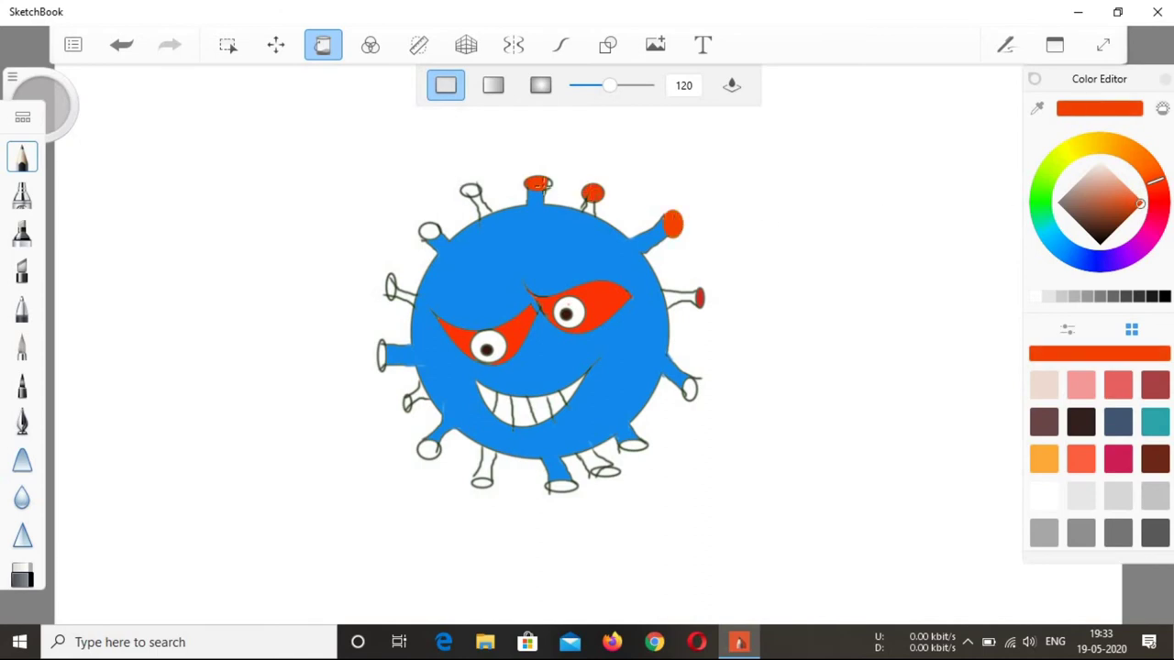
Fill the eleven remaining white stalk caps around the body with the same red-orange.
click(469, 191)
click(428, 230)
click(391, 286)
click(381, 354)
click(407, 402)
click(429, 449)
click(481, 483)
click(561, 486)
click(606, 471)
click(632, 446)
click(690, 390)
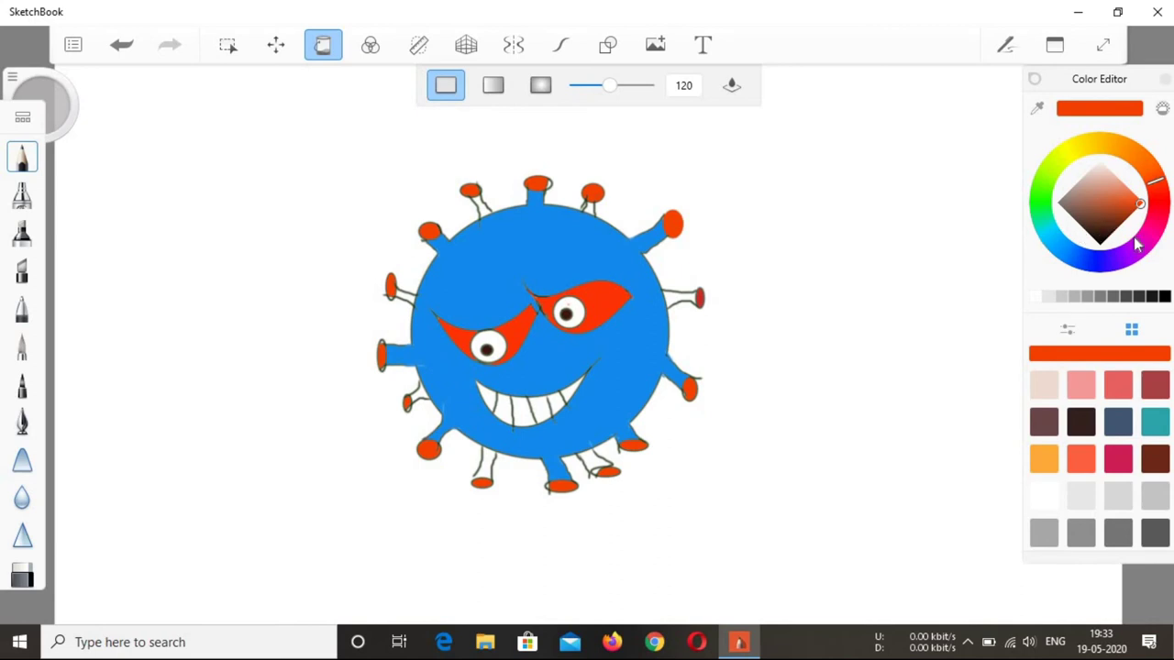
Fill the white stems of the right, upper-right and upper-left stalks with dark blue.
click(1100, 264)
drag(1141, 205, 1125, 209)
click(679, 298)
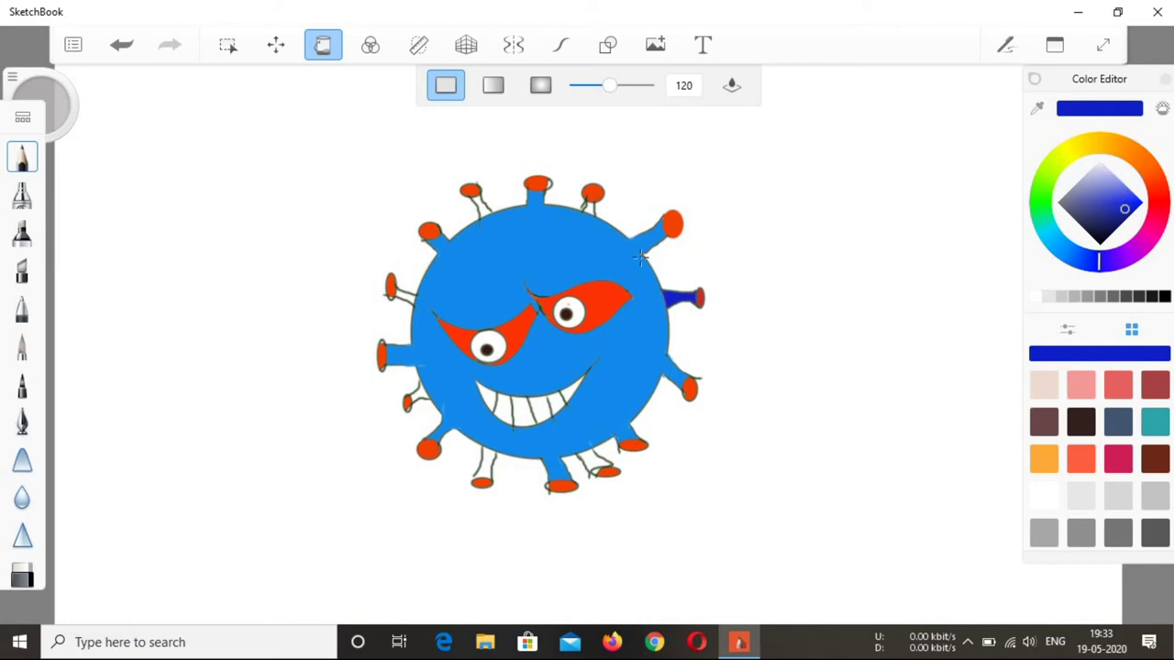
click(590, 209)
click(204, 126)
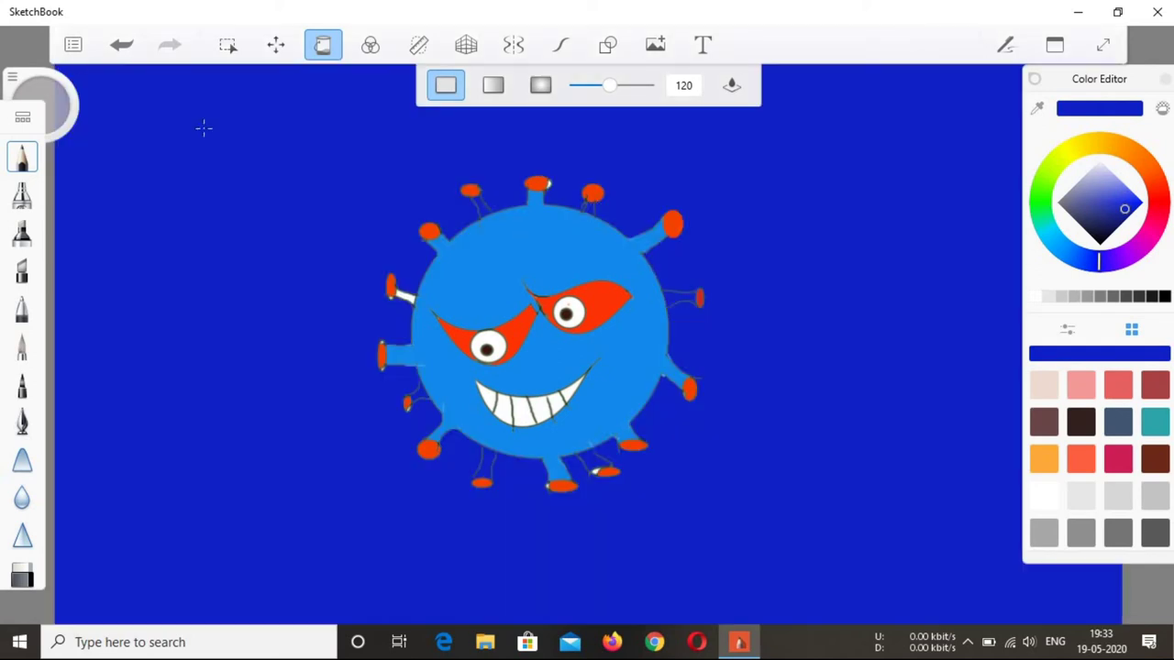
key(ctrl+z)
click(403, 294)
click(415, 394)
key(ctrl+z)
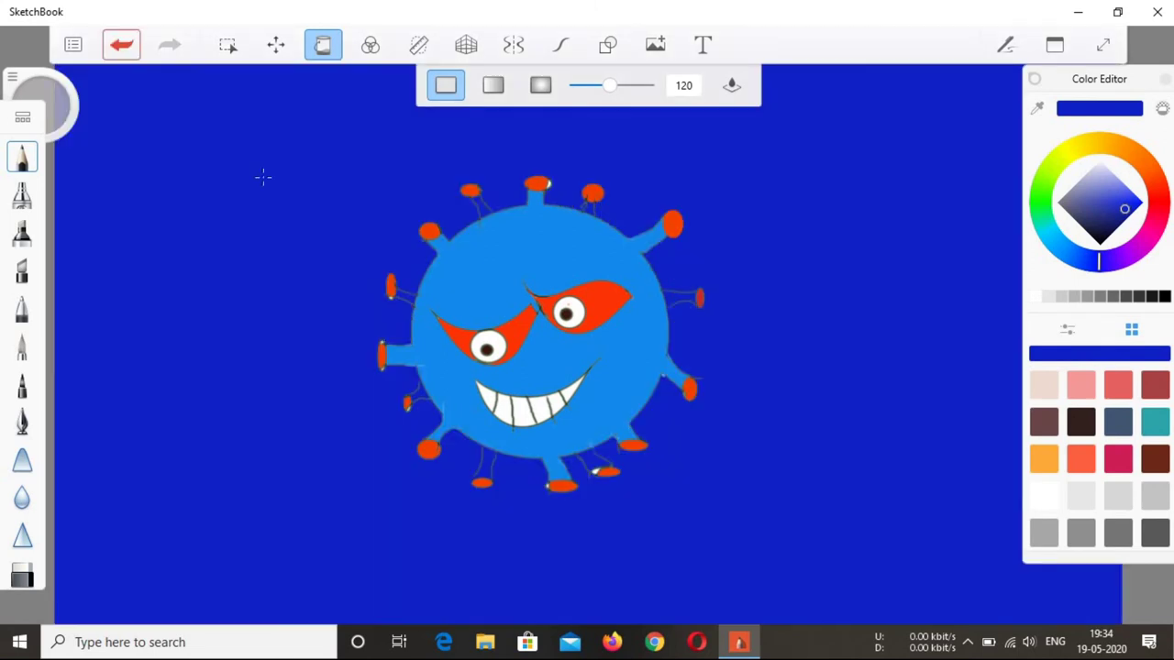
click(121, 44)
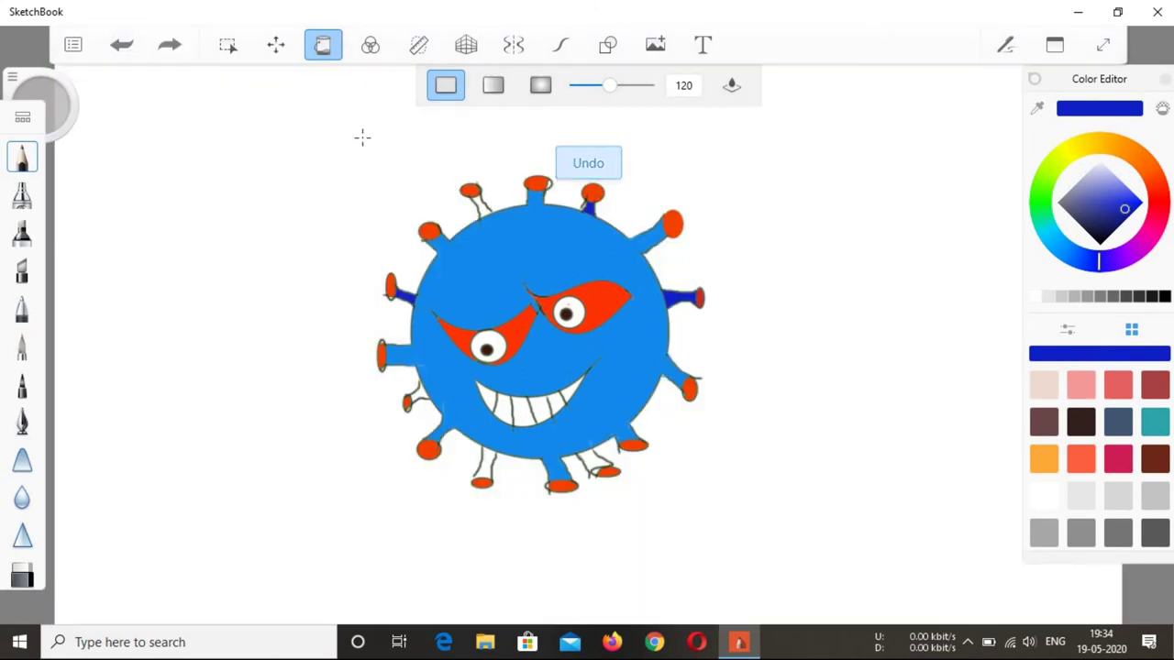
Draw short dark blue strokes closing the outline gaps of the unfilled stems at the character's top left, lower left and bottom.
click(560, 44)
drag(486, 209, 497, 219)
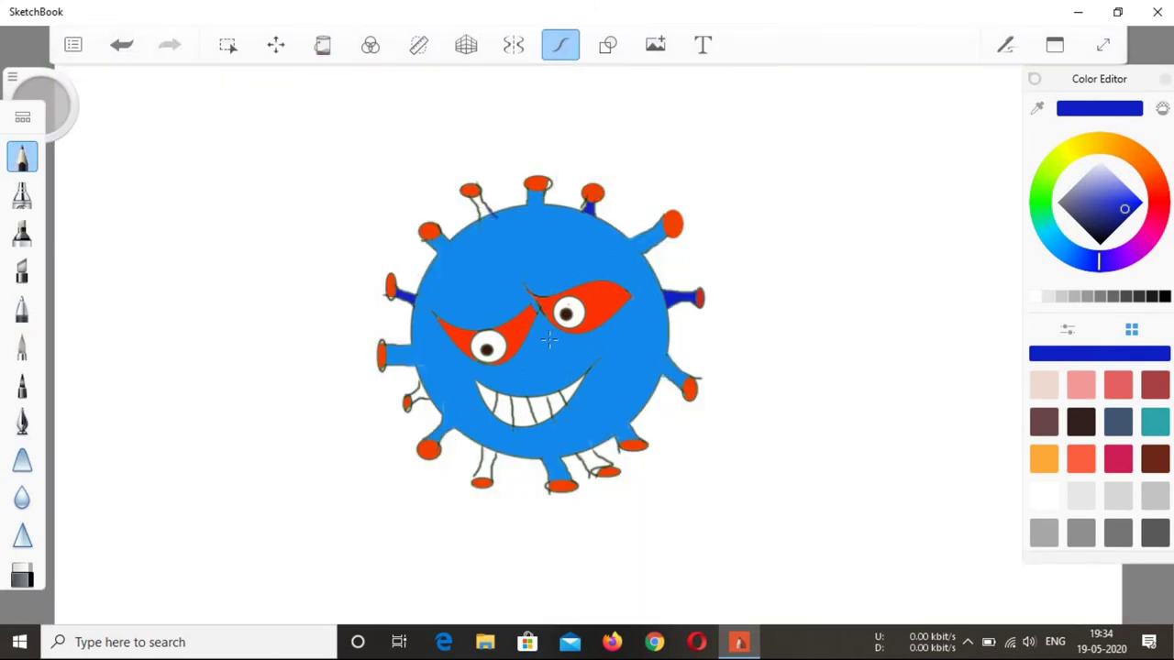
drag(468, 474, 473, 482)
drag(585, 440, 620, 473)
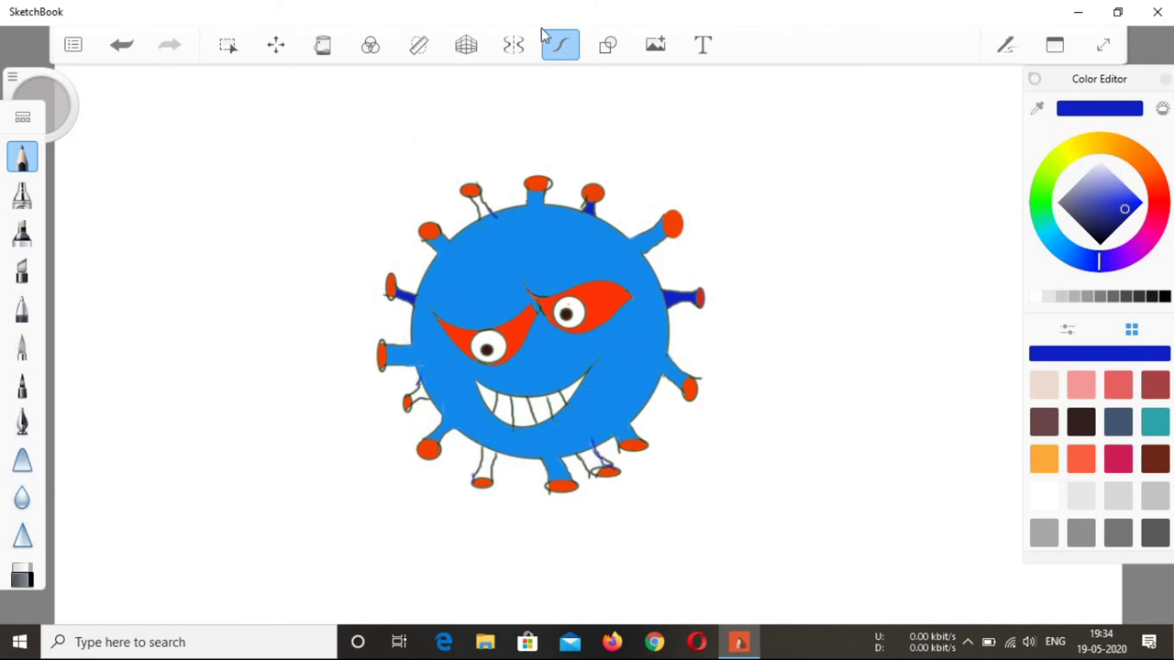
Fill the four remaining white stems at the character's top left, lower left and bottom with dark blue.
click(322, 46)
click(483, 209)
click(416, 394)
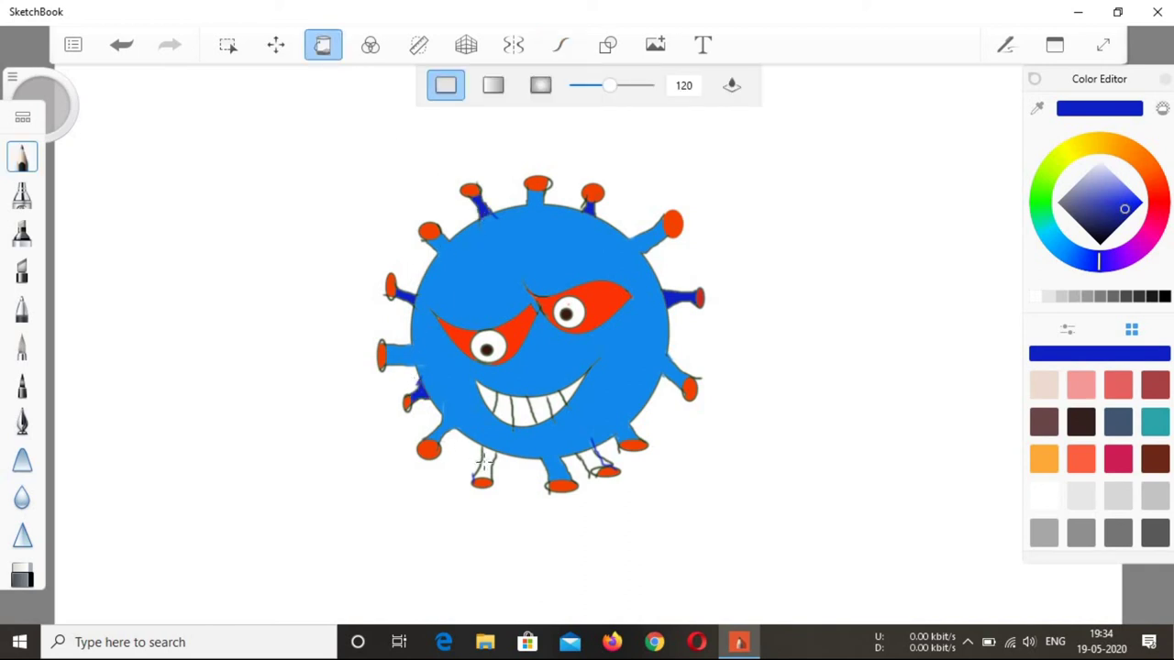
click(486, 468)
click(593, 458)
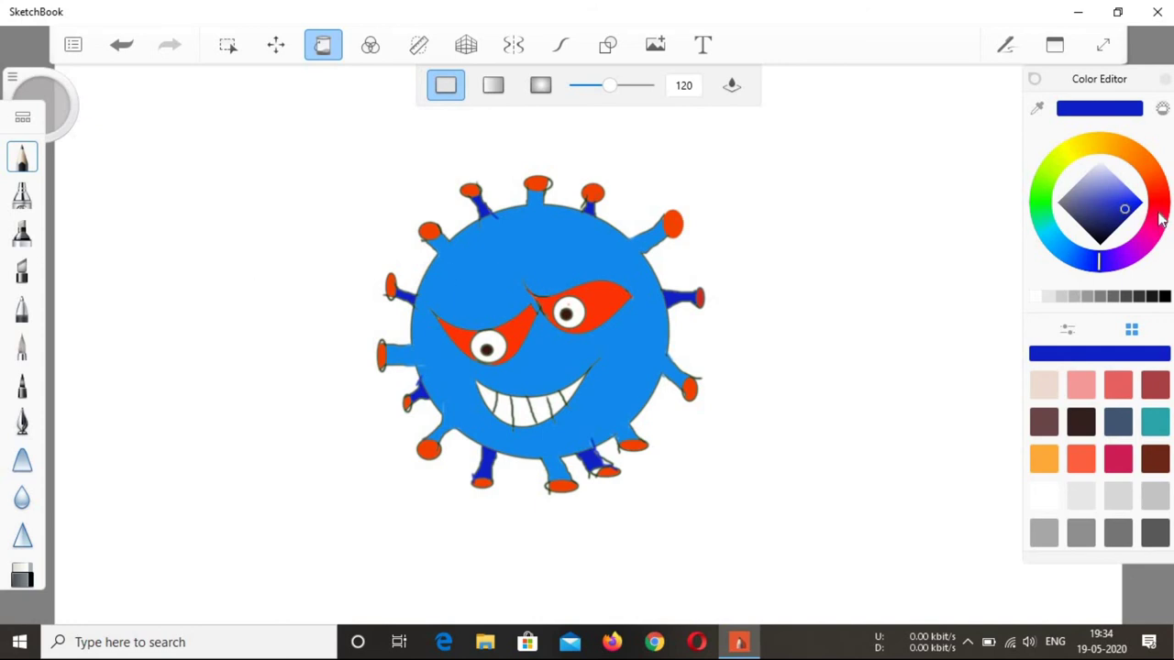
Fill the white of the character's right-hand eye with orange.
mouse_move(1075, 160)
mouse_down()
mouse_move(1100, 138)
mouse_move(1134, 152)
mouse_up()
drag(1126, 217, 1140, 199)
click(577, 306)
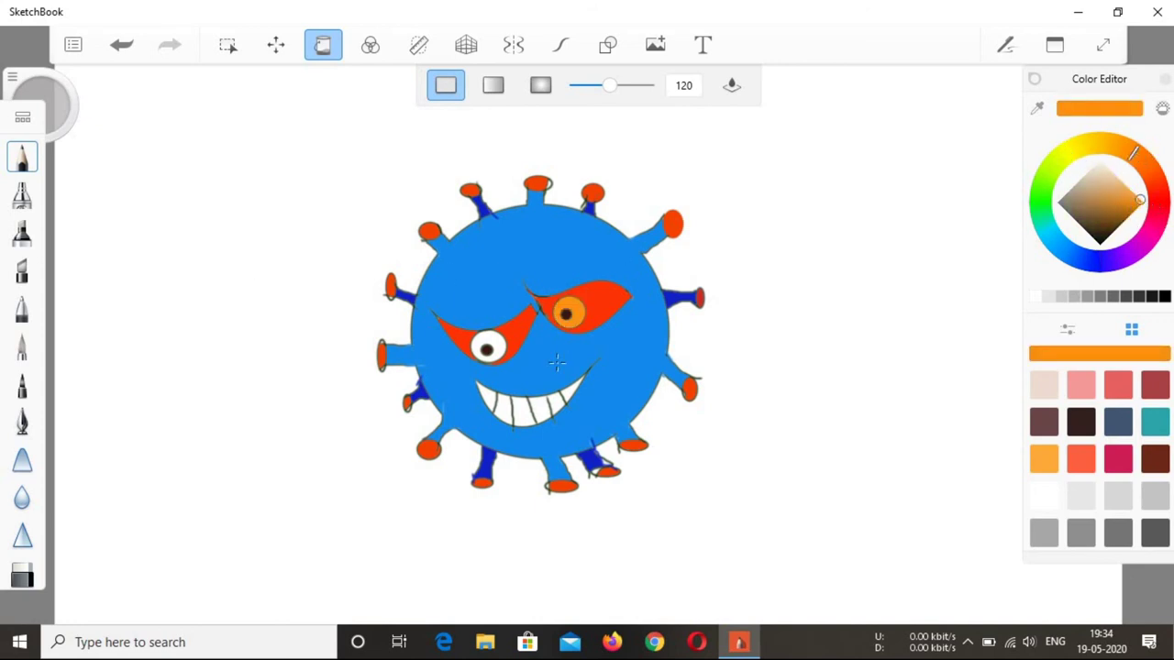
Fill the round areas surrounding the pupils of both eyes with bright yellow.
click(1084, 146)
click(570, 312)
click(486, 336)
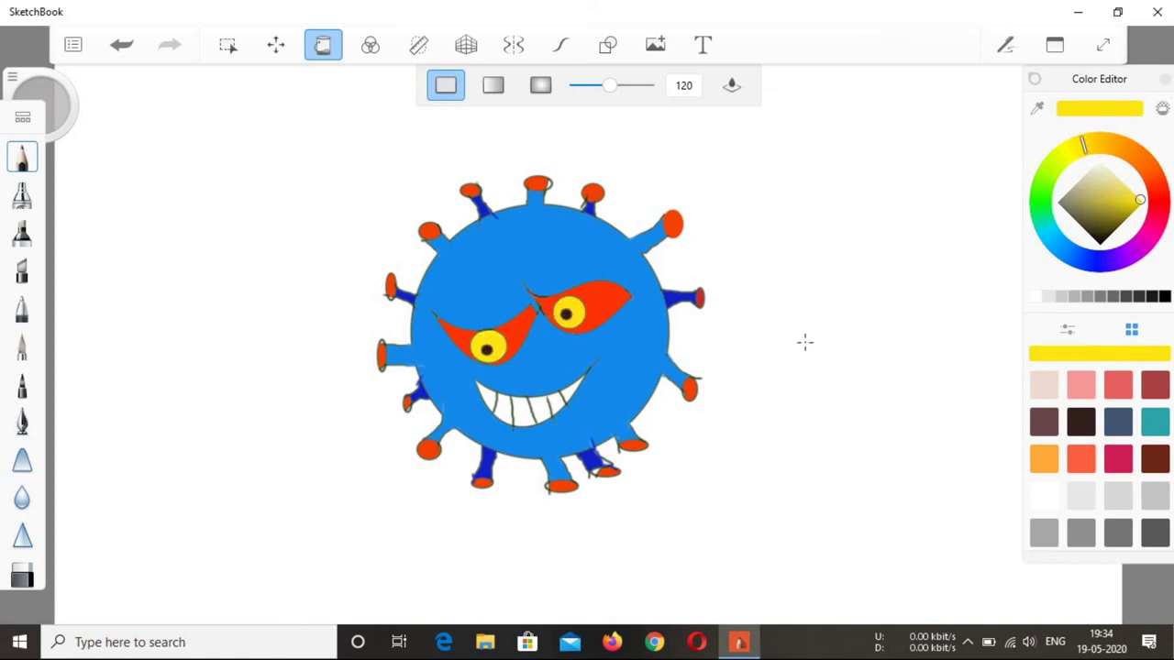
Fill several teeth in the grin with pale yellow.
mouse_move(1142, 201)
mouse_down()
mouse_move(1105, 172)
mouse_move(1121, 181)
mouse_up()
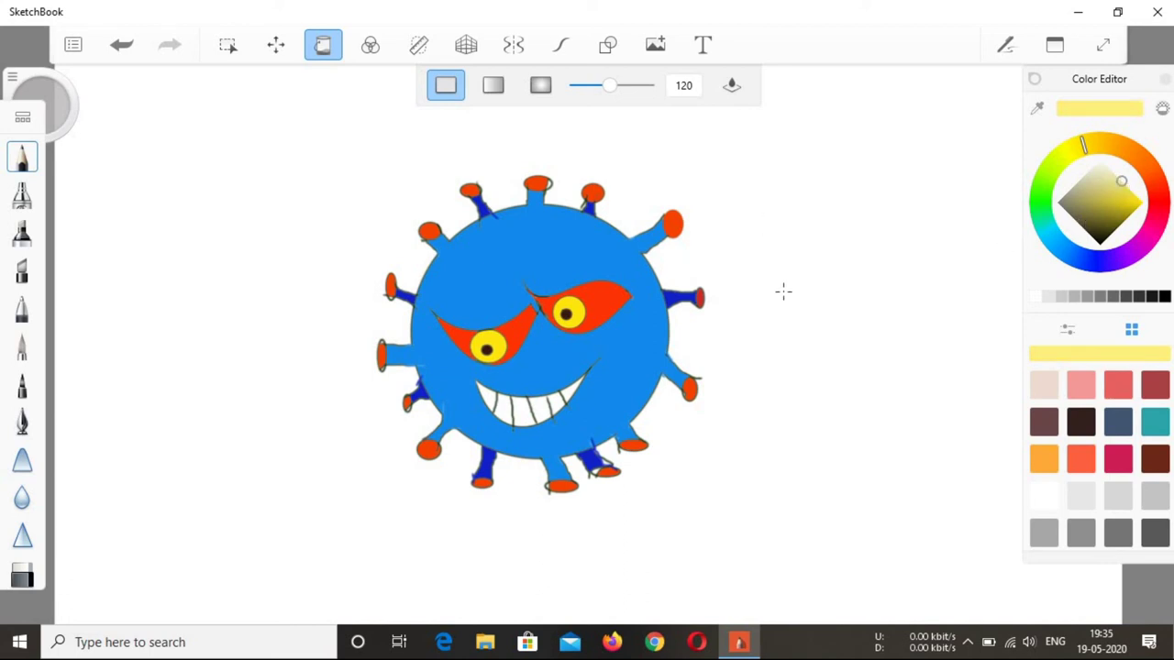
click(519, 411)
click(486, 399)
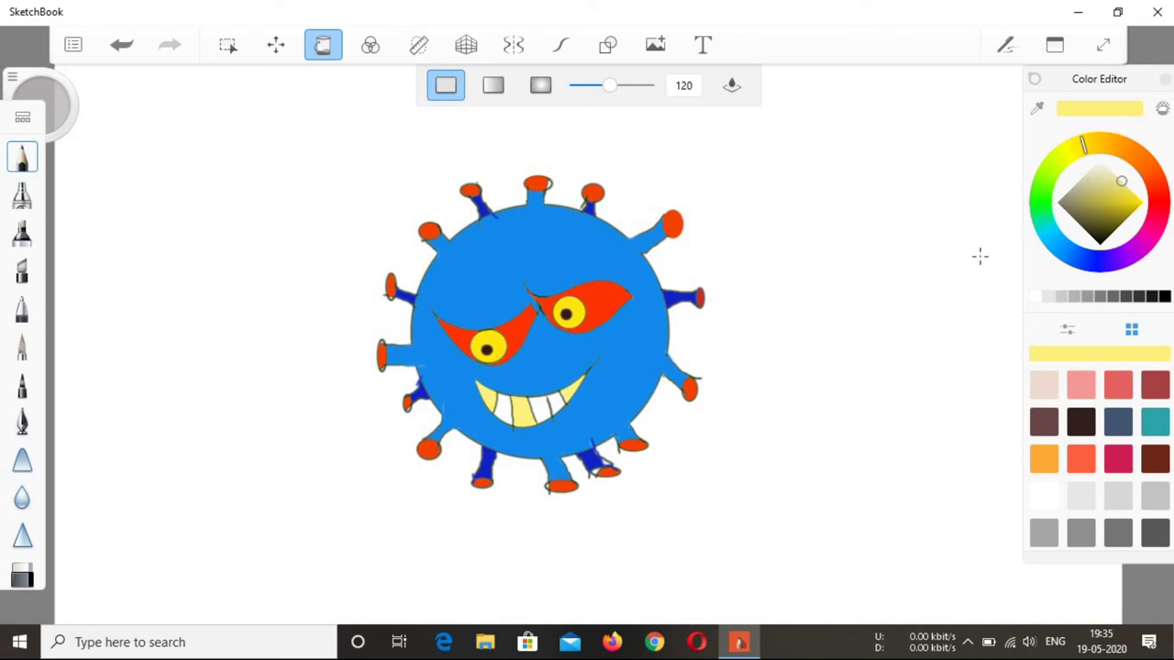
Add a text object reading "carona virus" to the drawing.
click(702, 44)
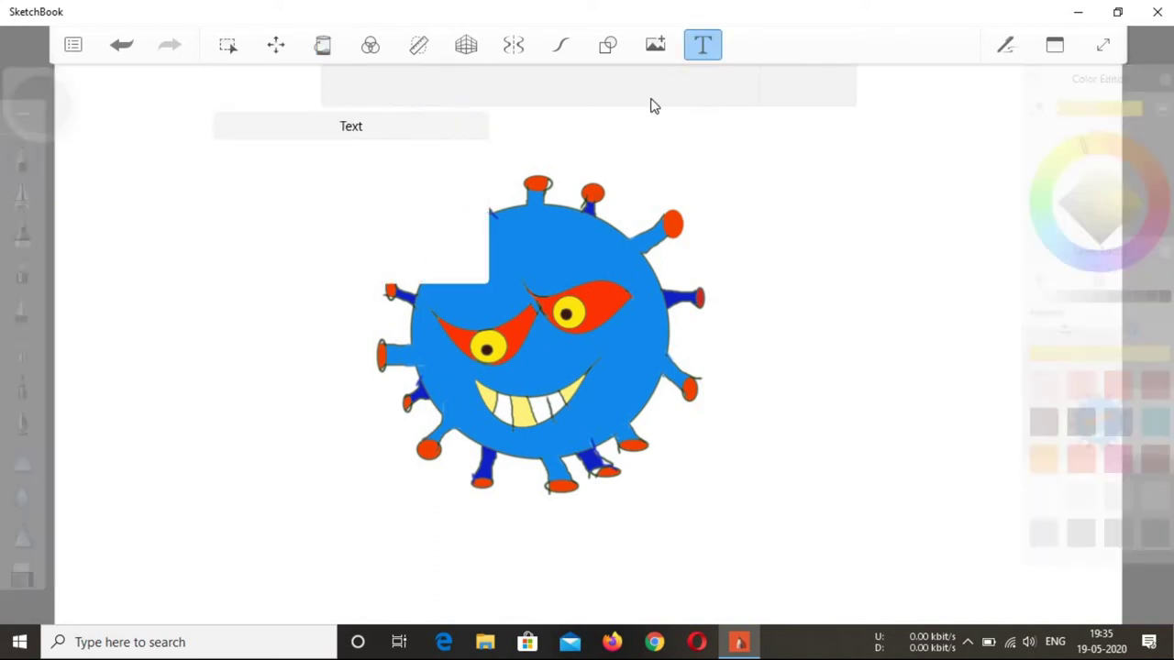
text(car)
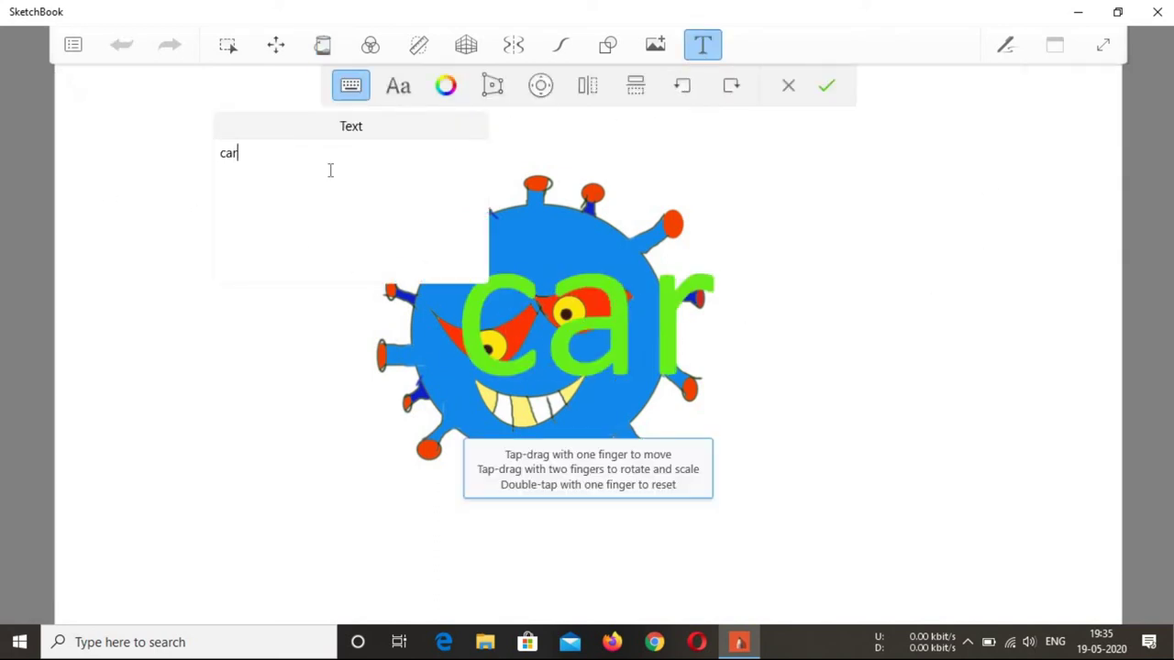
text(ona virus)
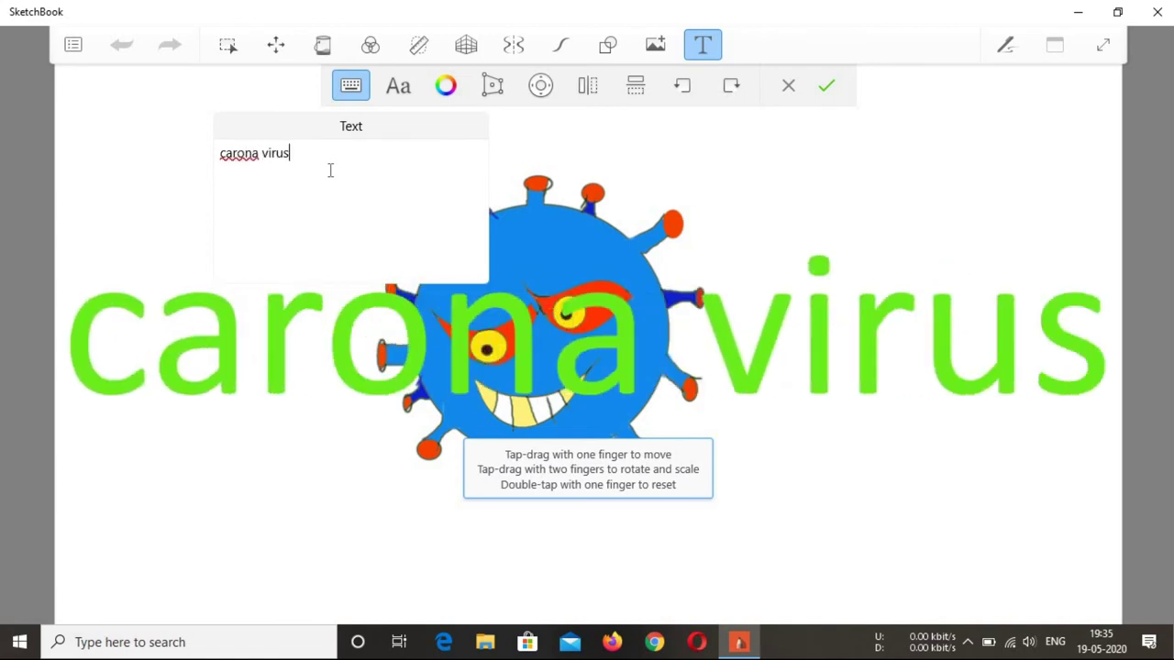